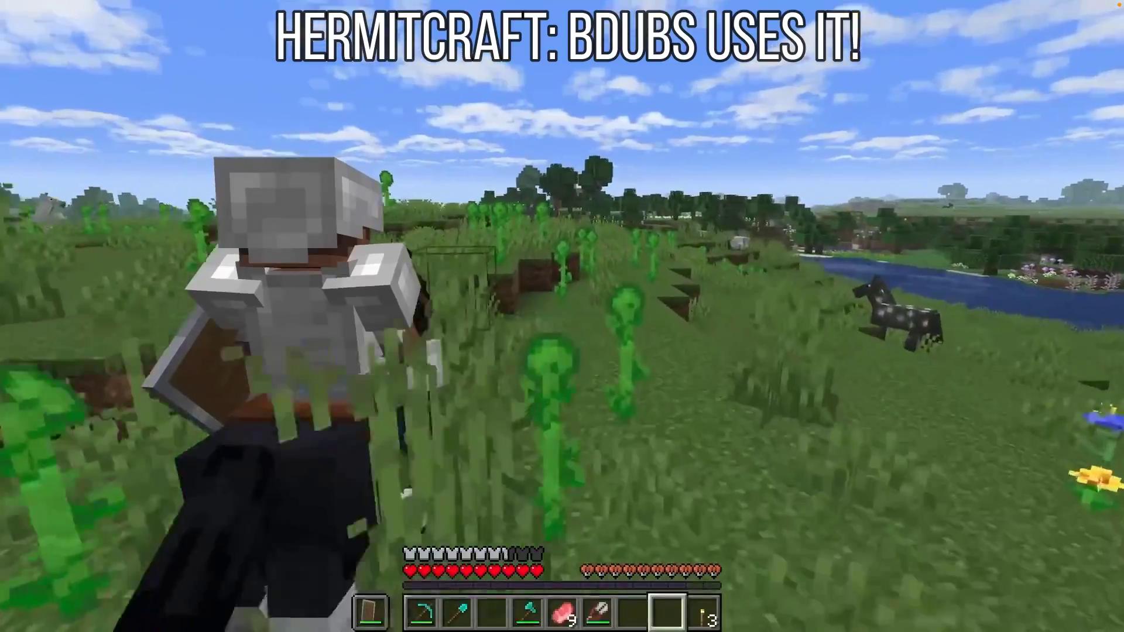
Walk the player toward the river and switch to the third-person camera
key(w)
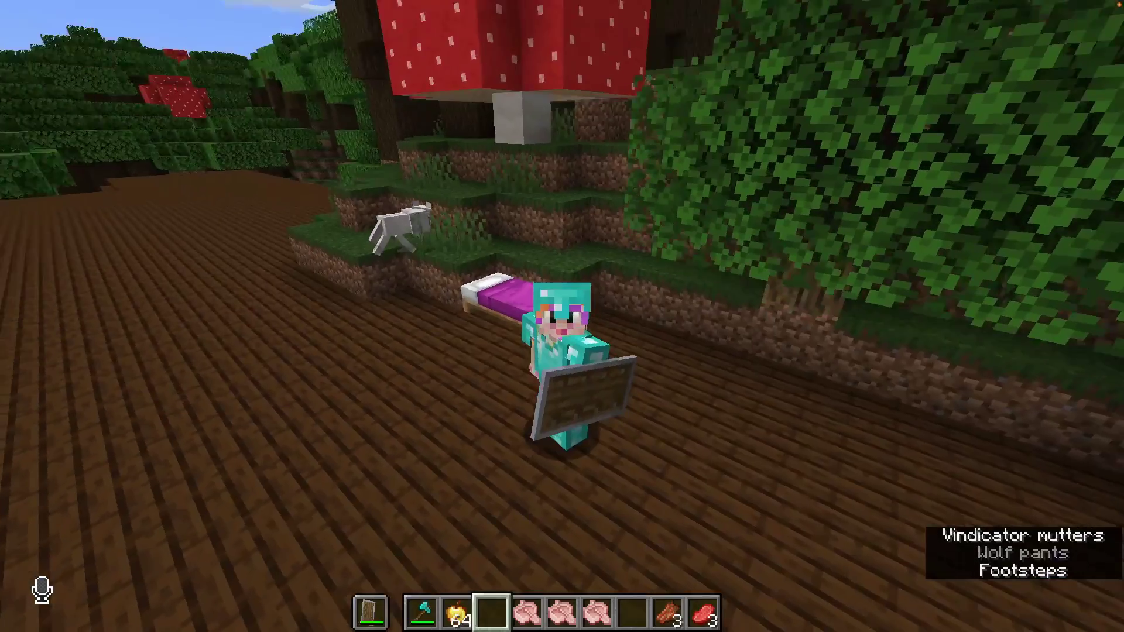
key(F5)
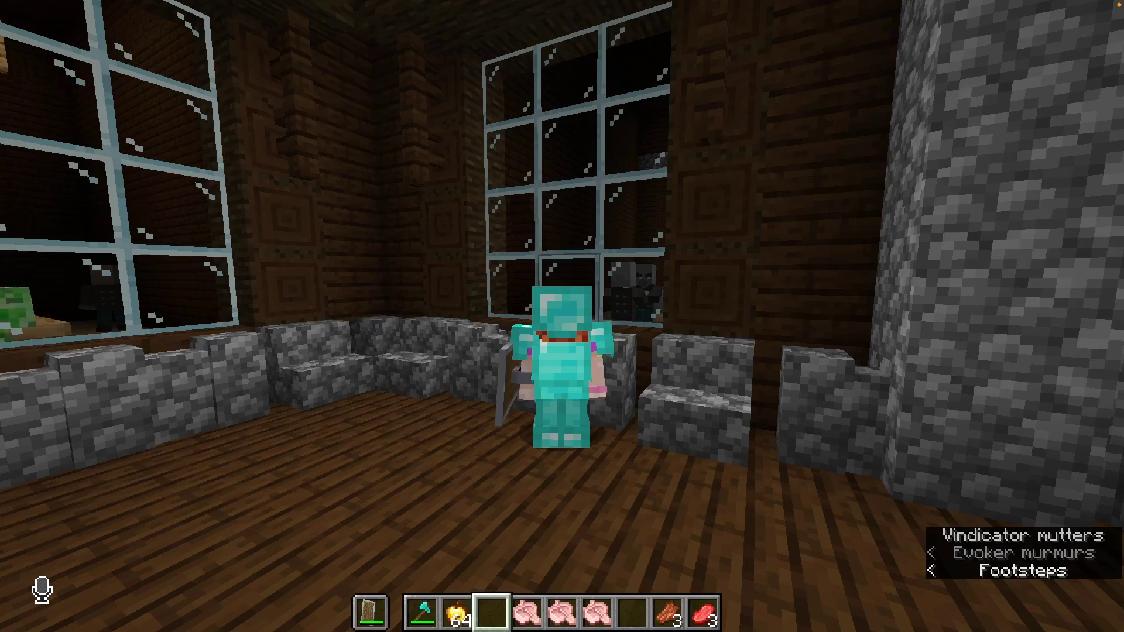
key(d)
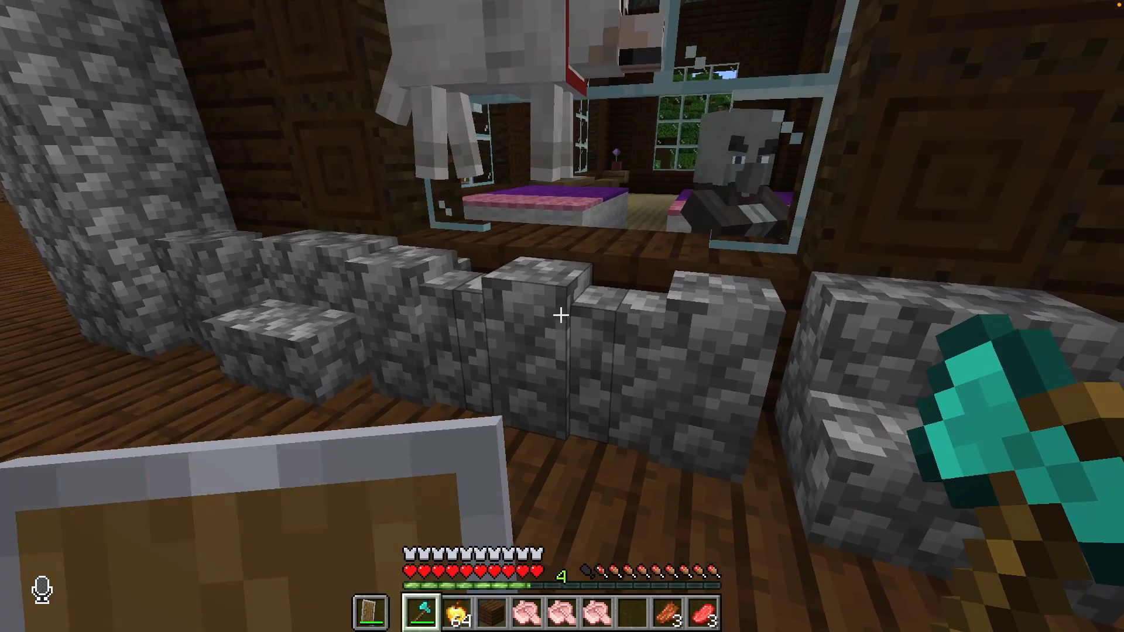
Fight the vindicators through the window with the axe, then walk into the house
key(w)
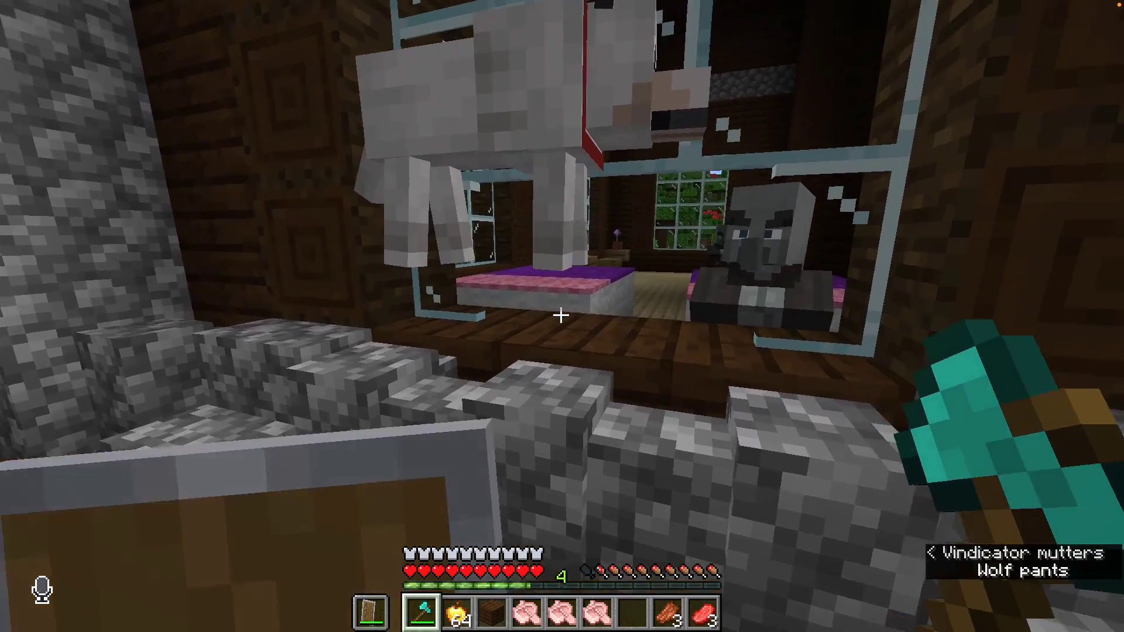
click(561, 316)
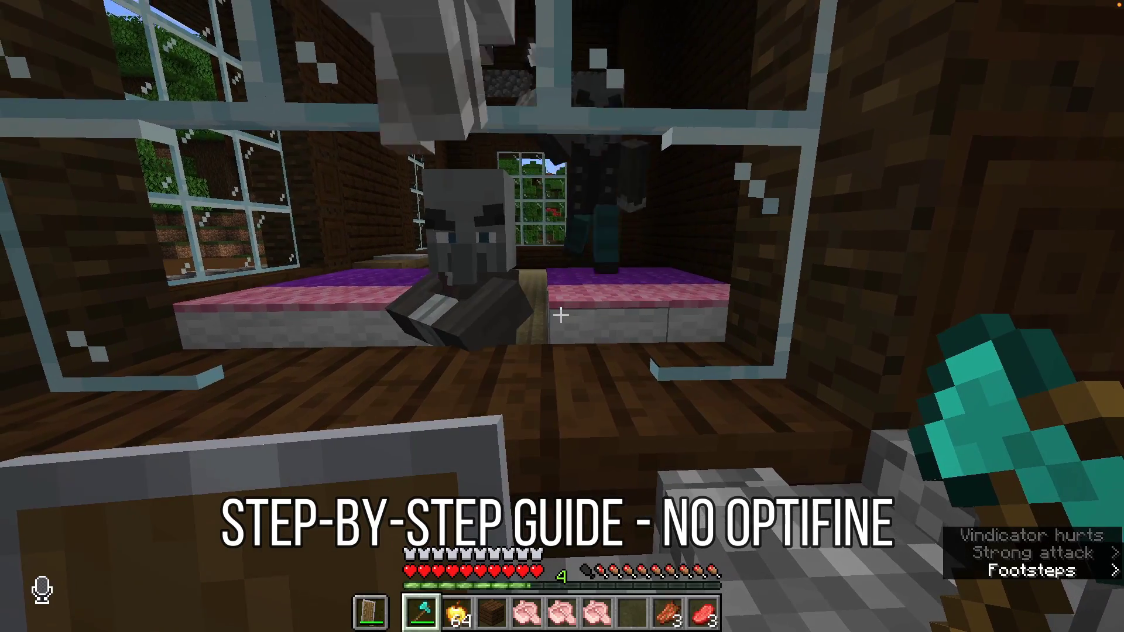
key(s)
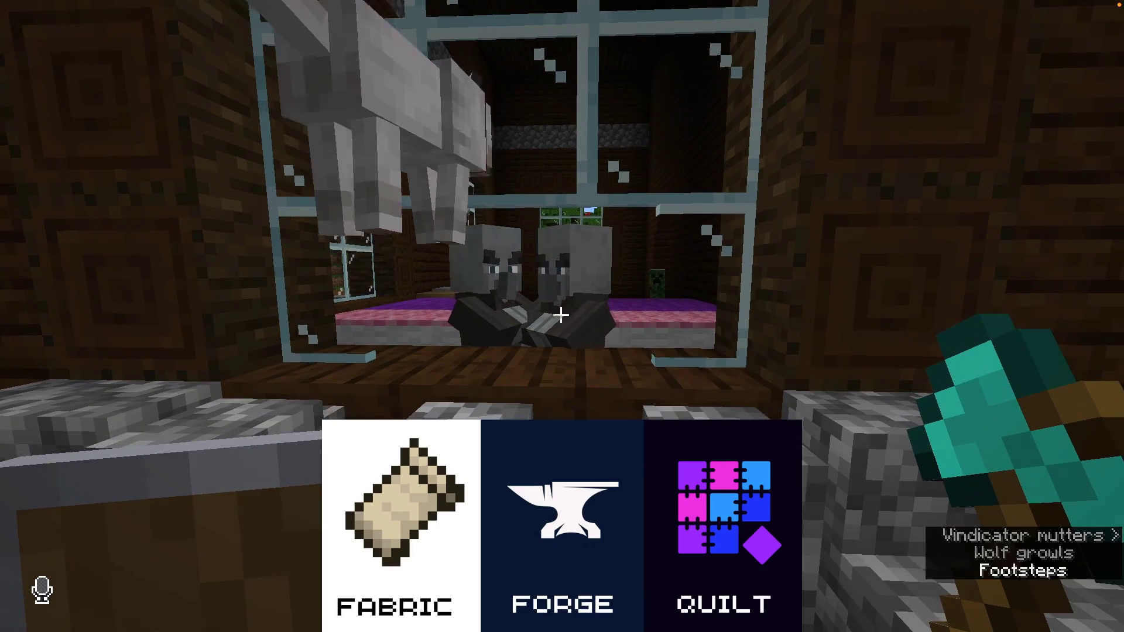
click(561, 315)
key(w)
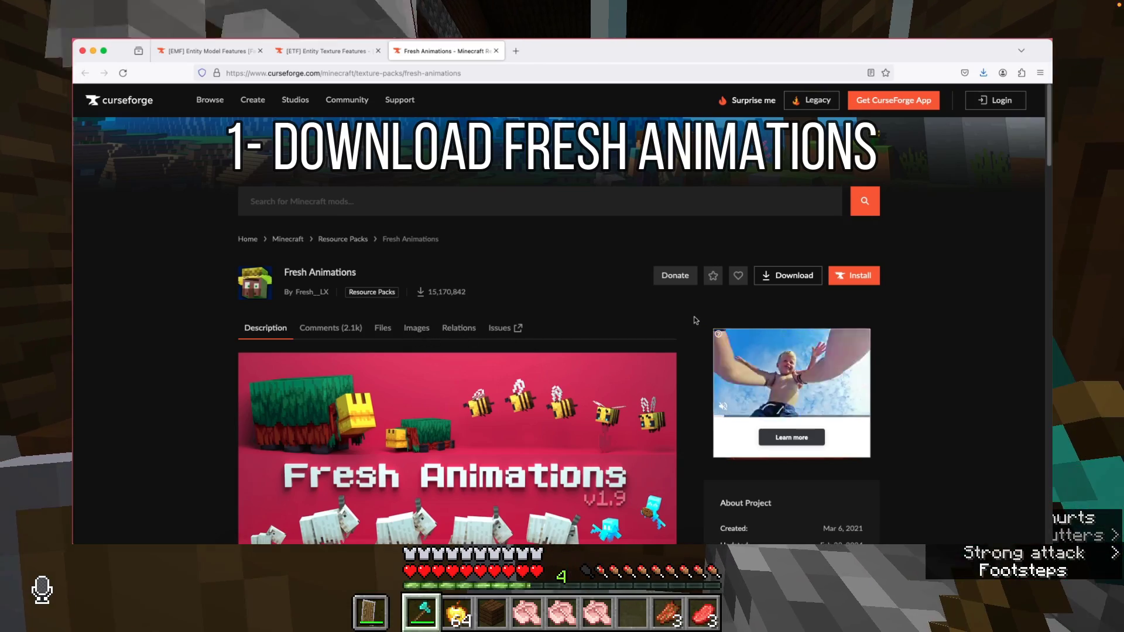
scroll(688, 321, down, 2)
scroll(688, 321, down, 5)
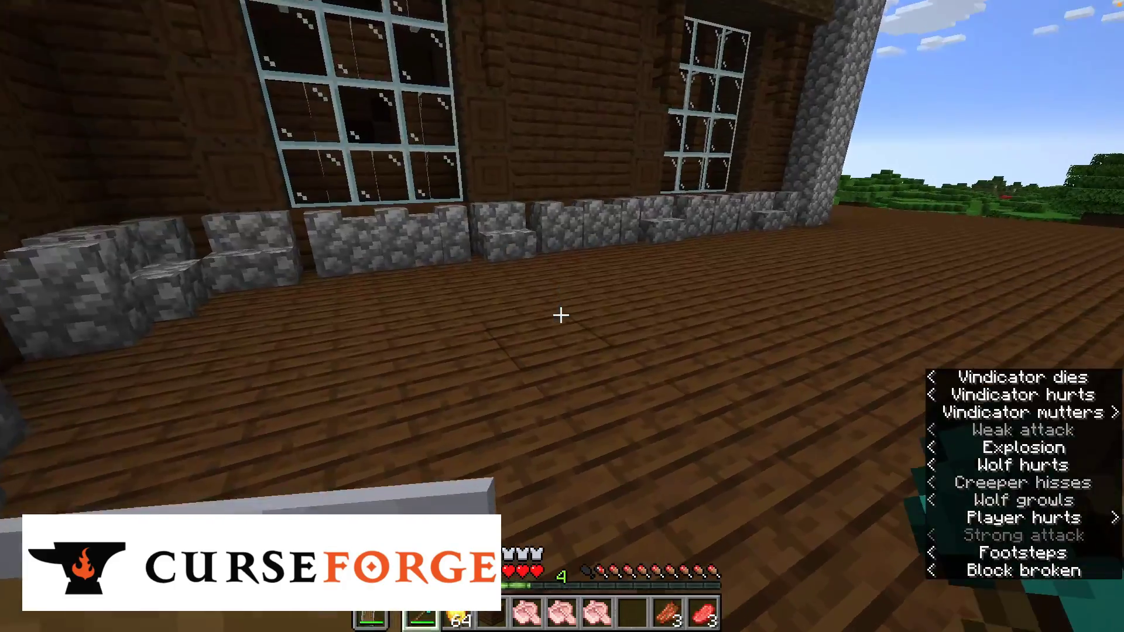
click(561, 316)
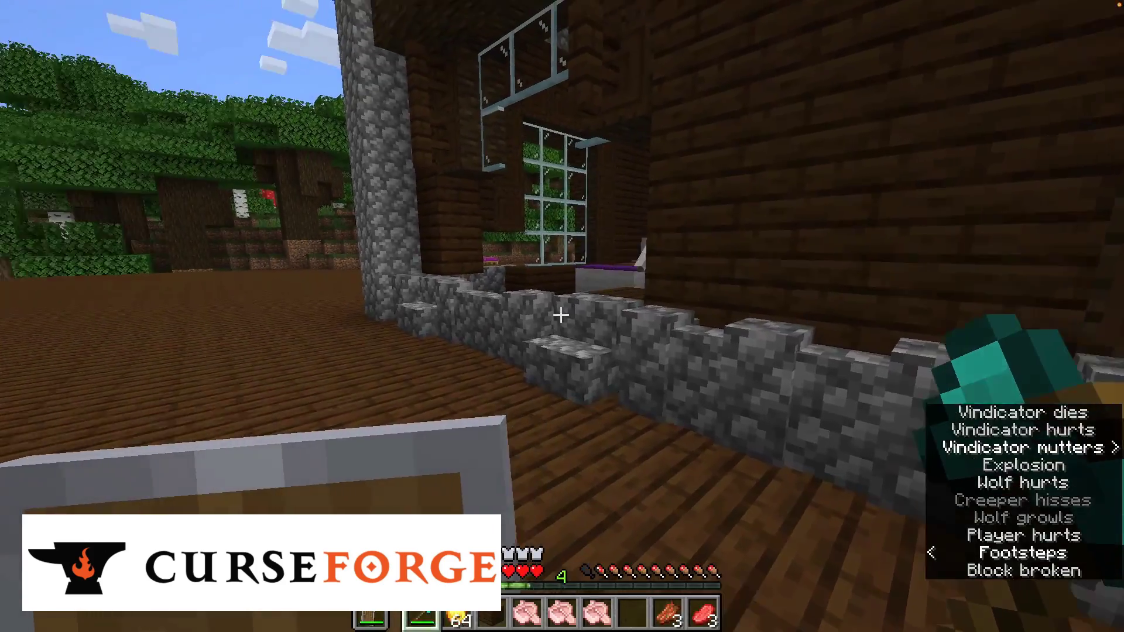
key(w)
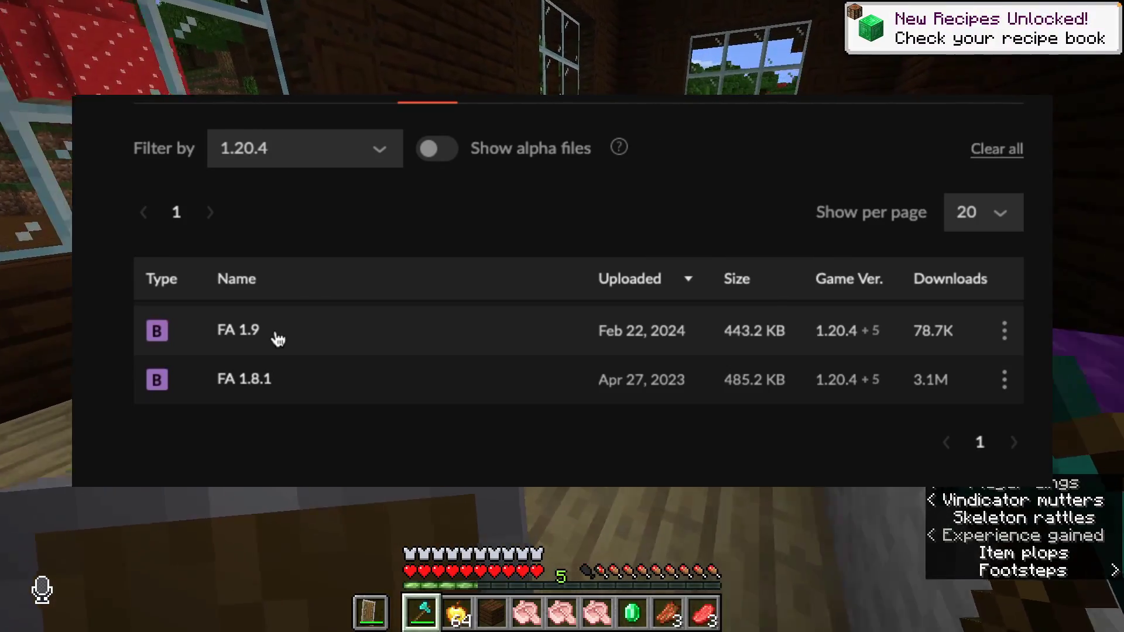
Open the FA 1.9 file, then download the Fabric 1.20.4 build of Entity Model Features
click(276, 336)
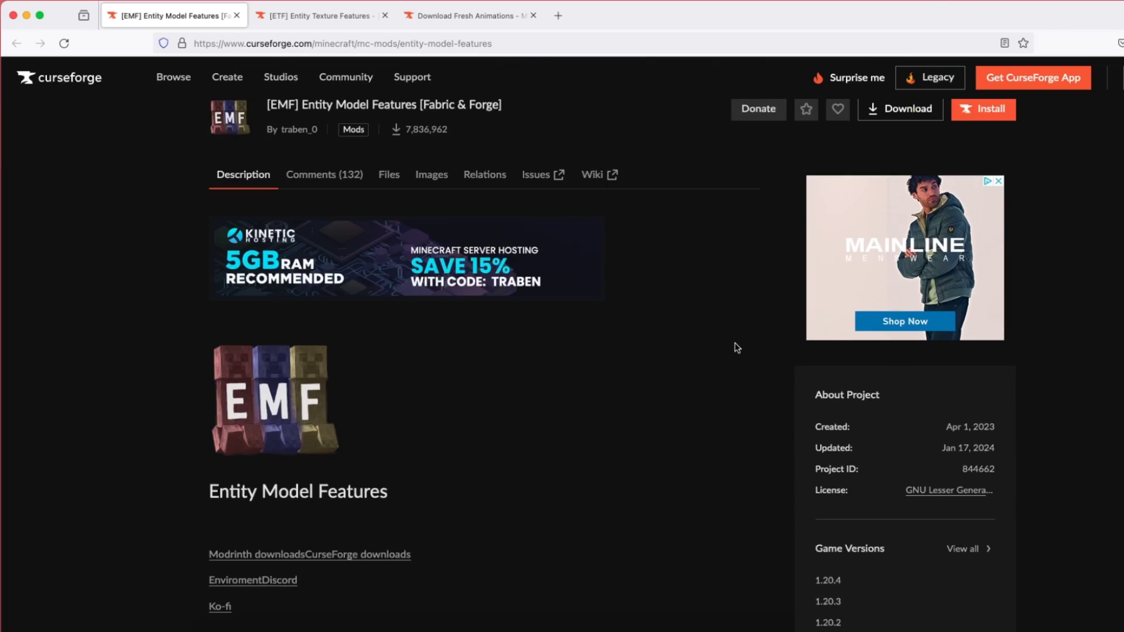
scroll(736, 347, down, 2)
click(828, 472)
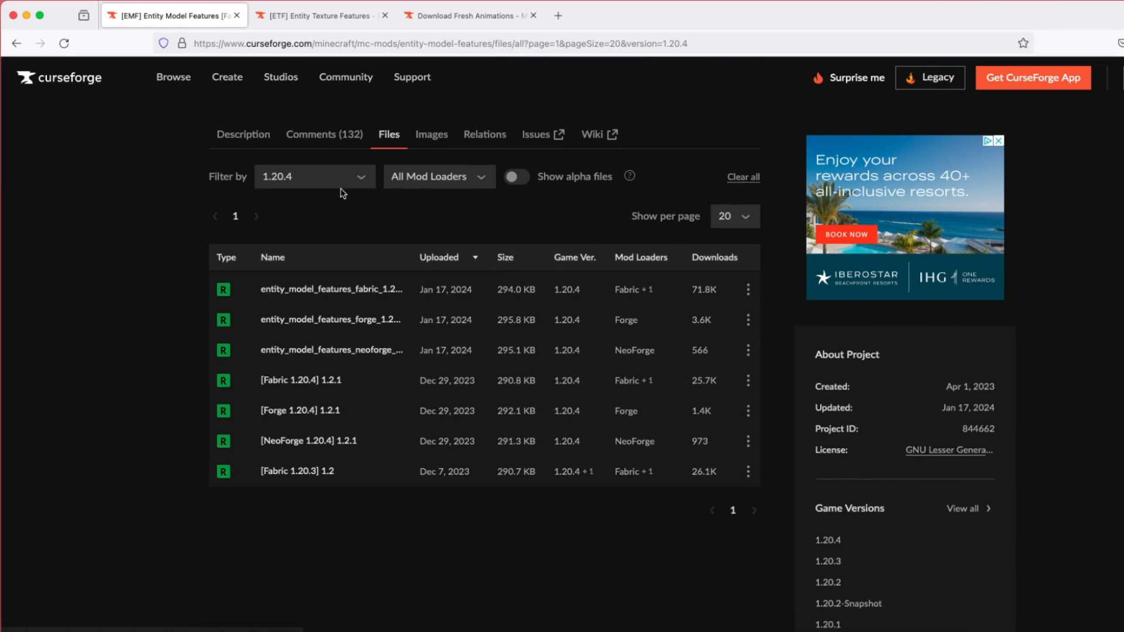
click(410, 248)
click(401, 290)
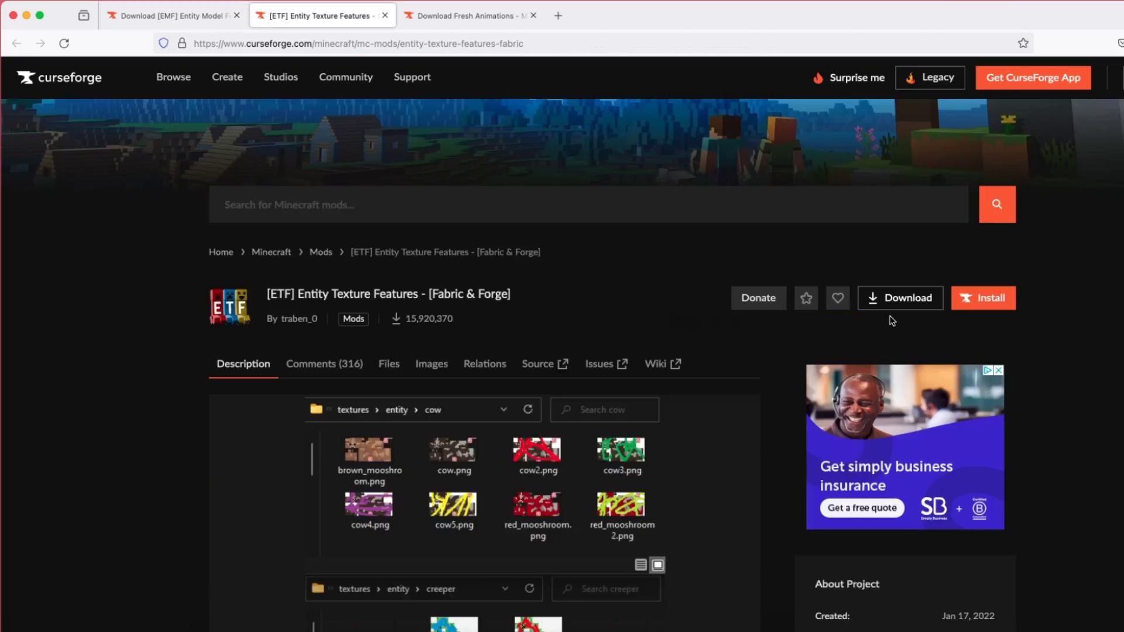
scroll(468, 351, down, 5)
click(828, 462)
Download the Fabric 1.20.4 build of Entity Texture Features
click(473, 189)
click(410, 248)
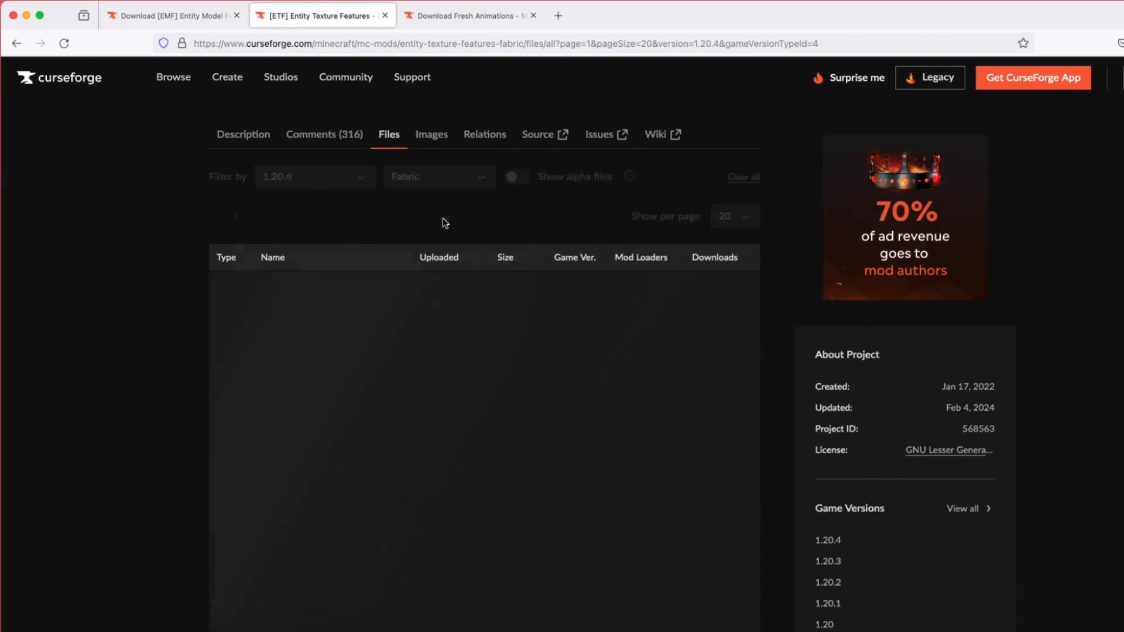
click(389, 290)
click(645, 210)
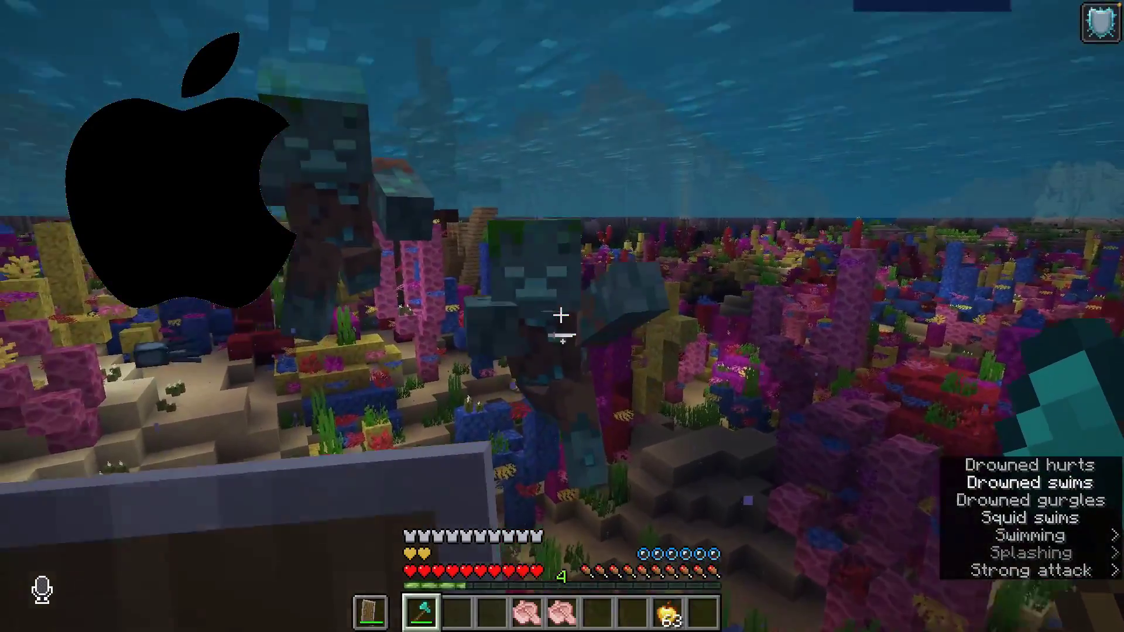
Finish off the drowned on the reef, then bring up the Downloads folder in File Explorer
click(561, 315)
click(561, 315)
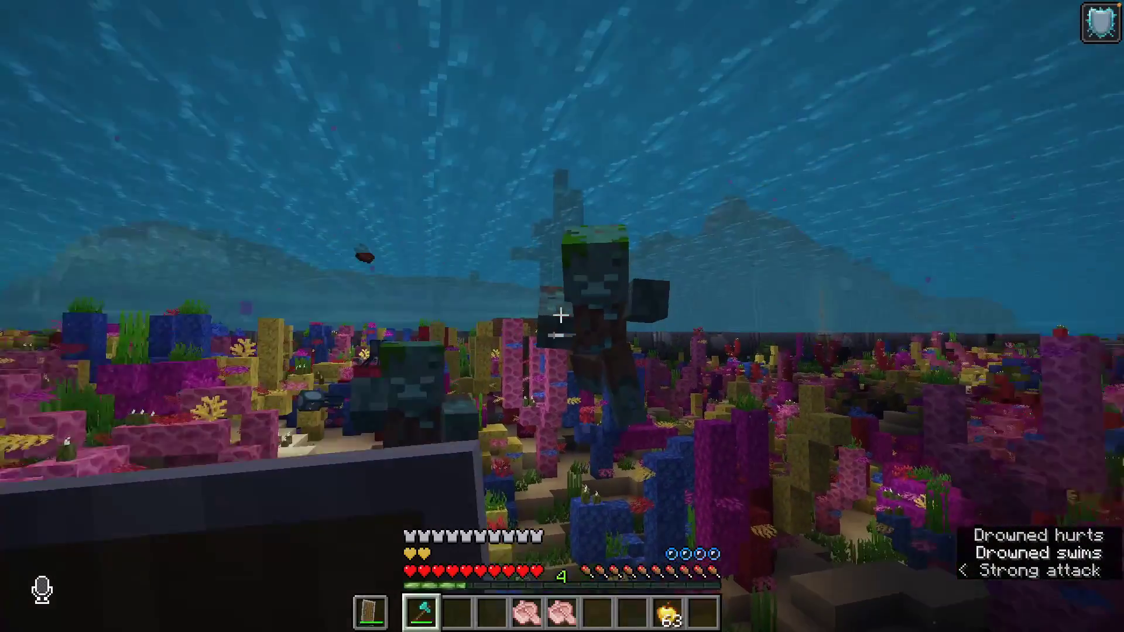
click(561, 315)
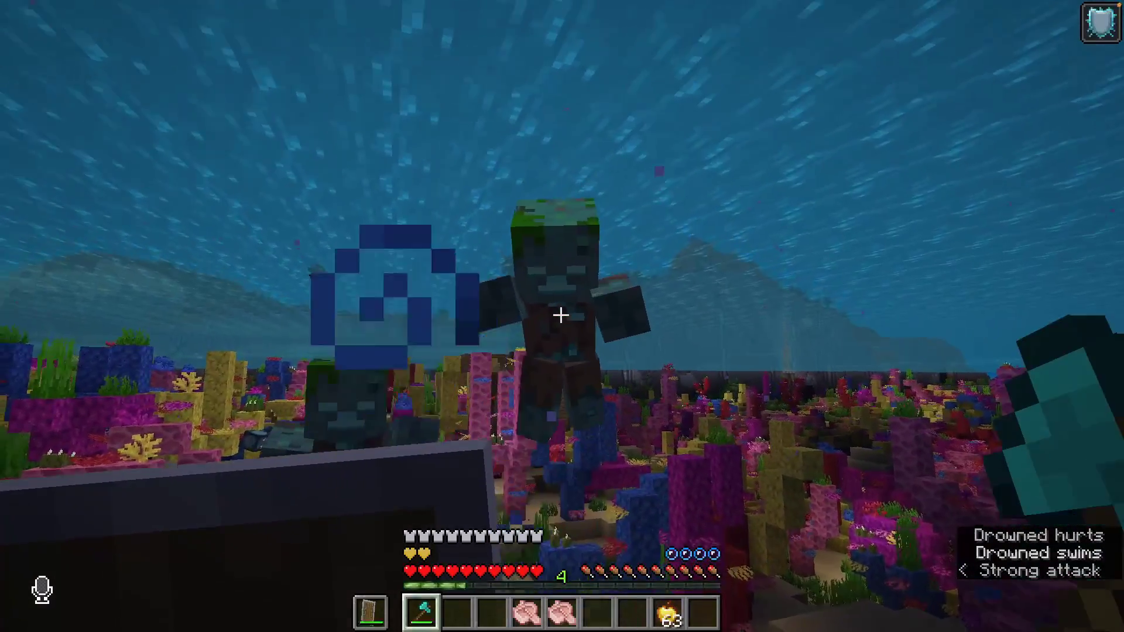
click(221, 291)
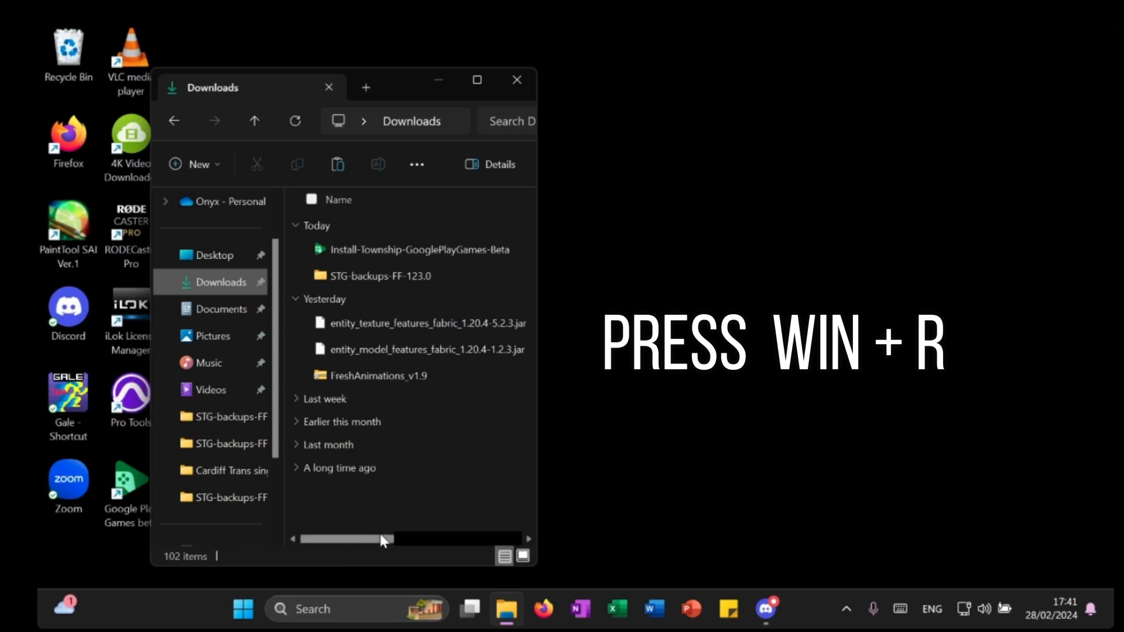
Run %appdata%, place the Roaming window beside Downloads, and open .minecraft
key(super+r)
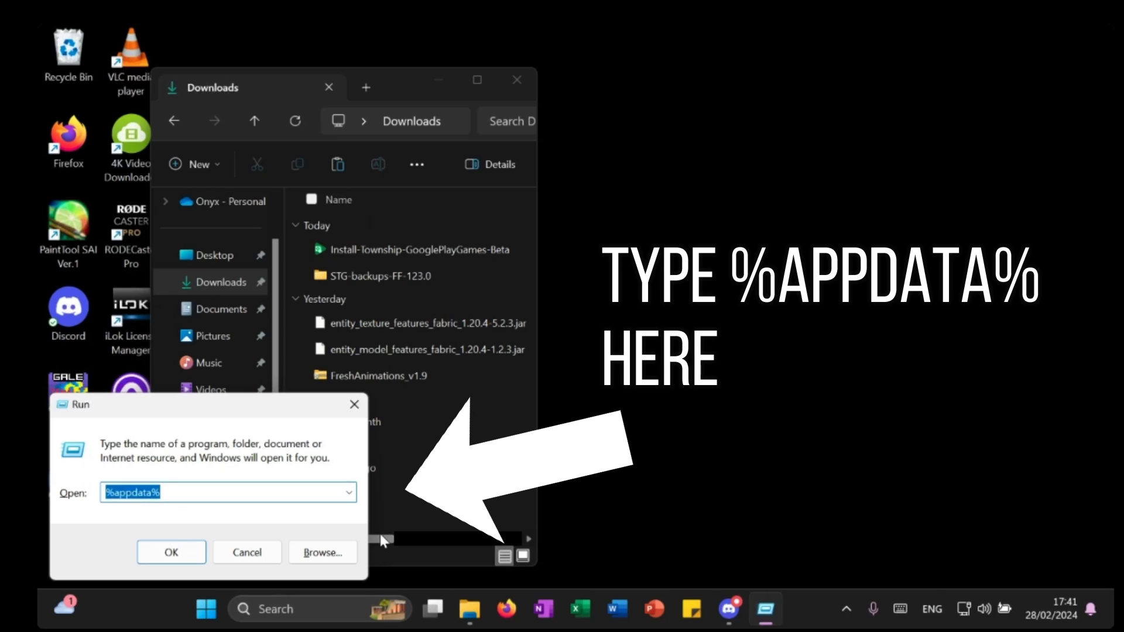
click(181, 555)
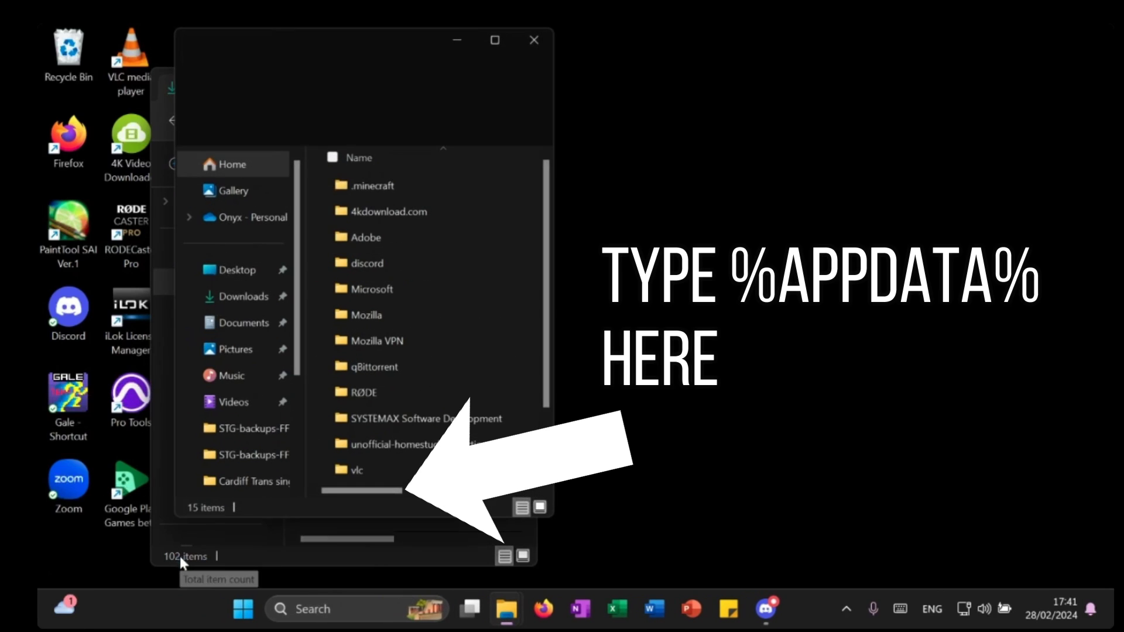
drag(412, 33, 802, 74)
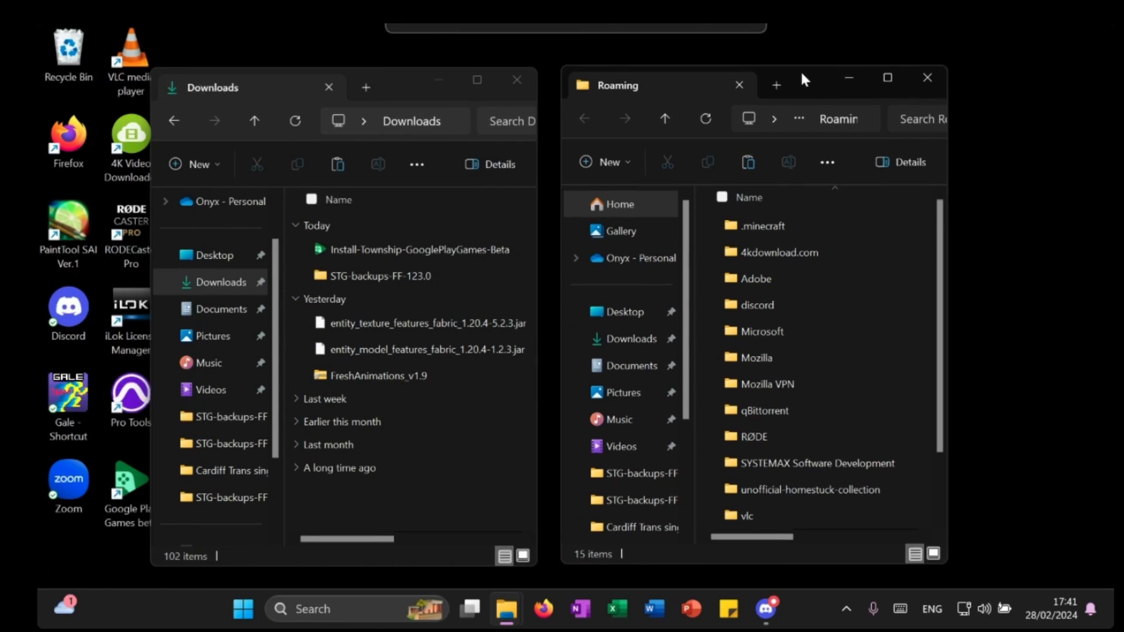
click(765, 224)
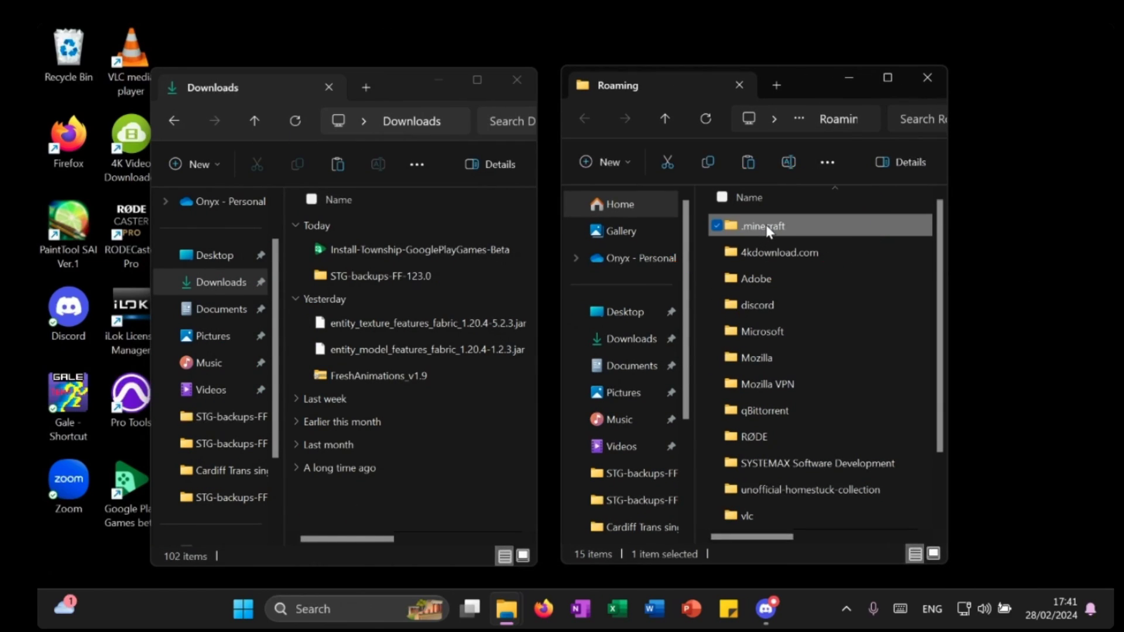
double_click(766, 225)
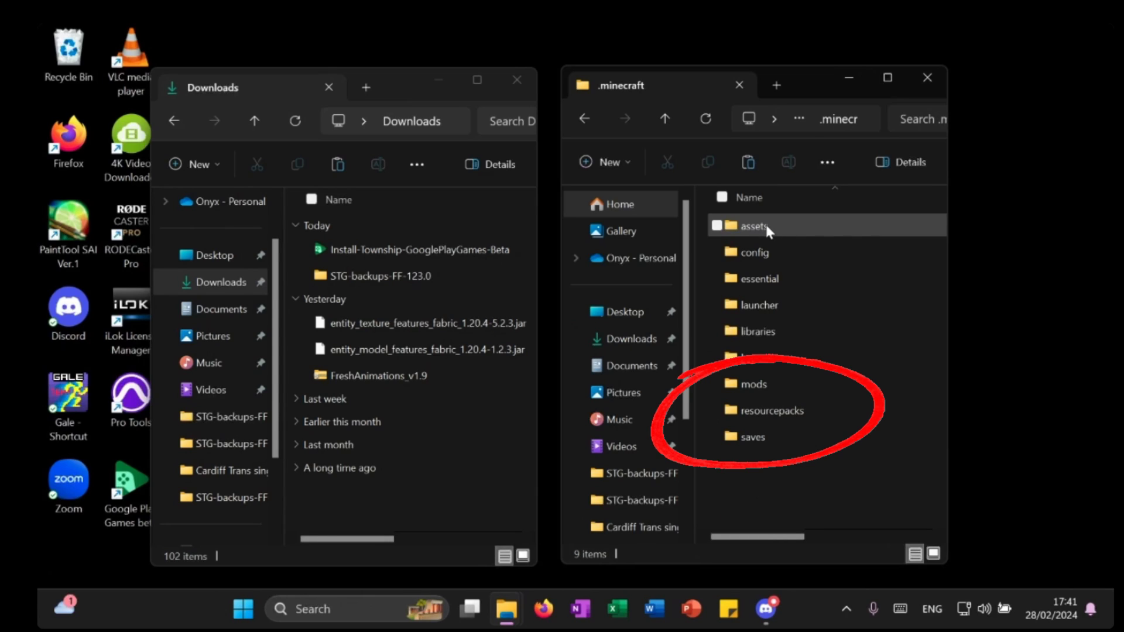
Move FreshAnimations_v1.9 into resourcepacks and the entity_texture_features and entity_model_features jars into mods
double_click(772, 412)
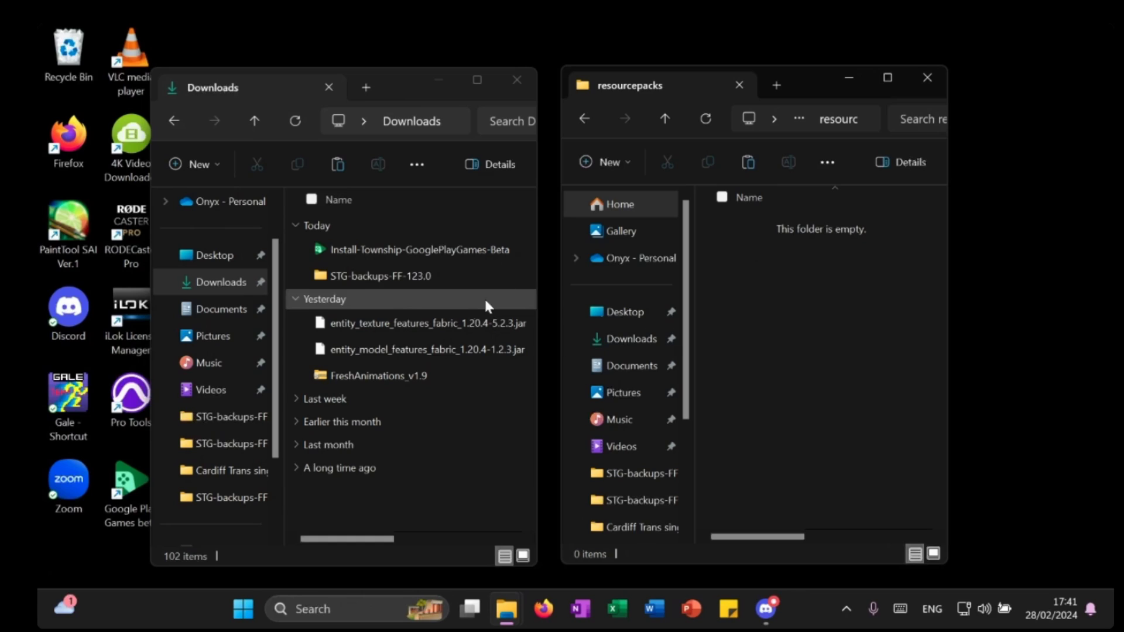
mouse_move(377, 375)
mouse_down()
mouse_move(760, 281)
mouse_move(814, 319)
mouse_move(791, 347)
mouse_move(789, 339)
mouse_up()
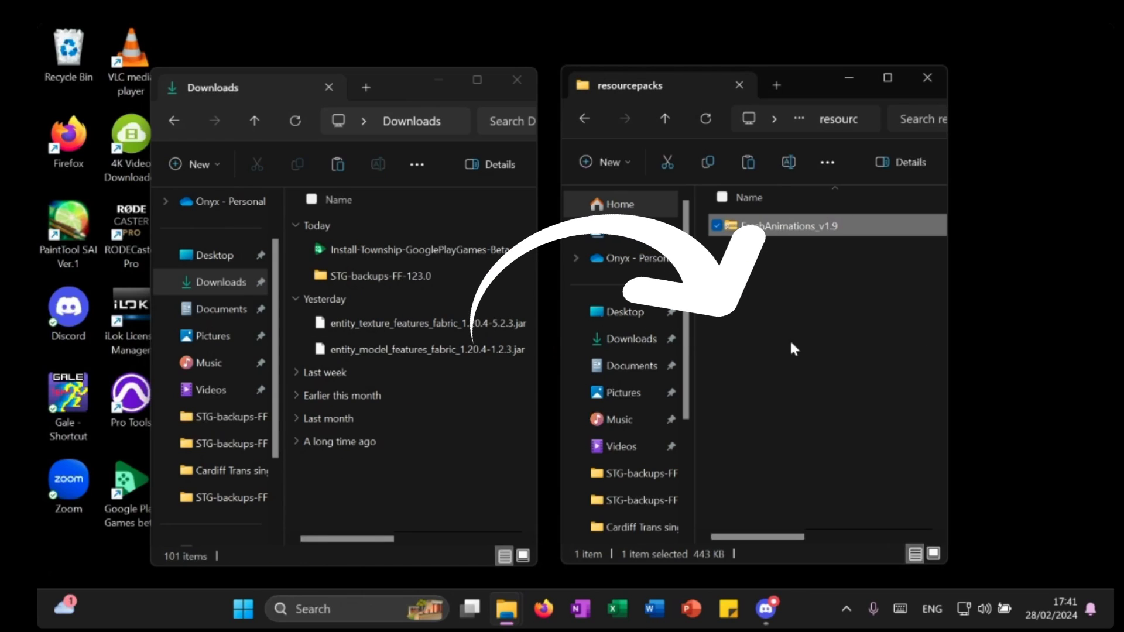
click(665, 117)
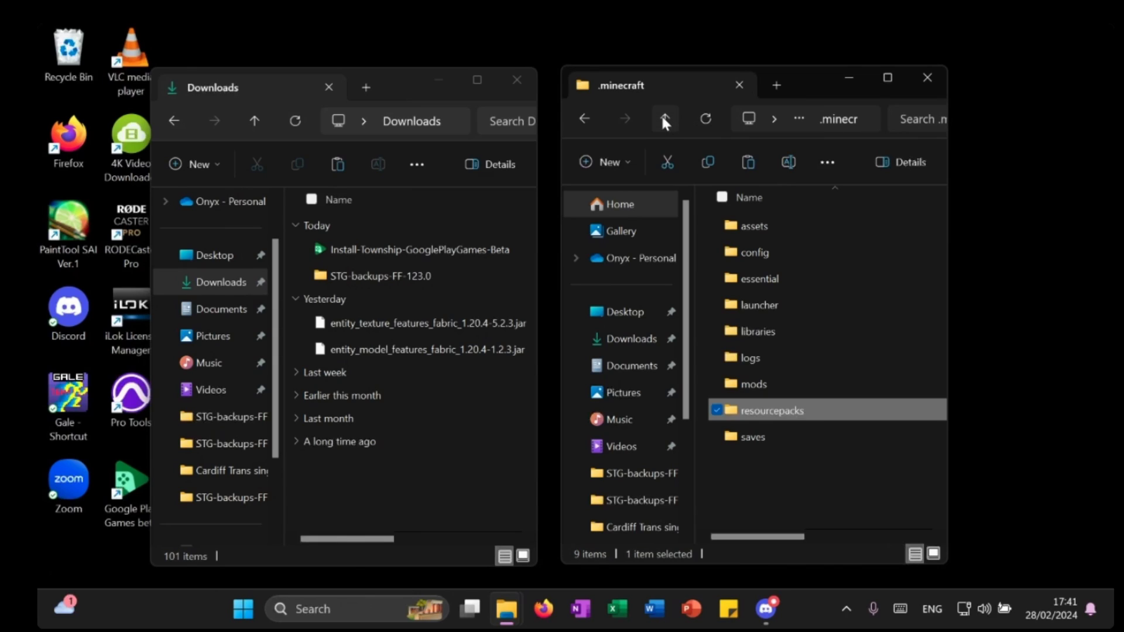
click(762, 385)
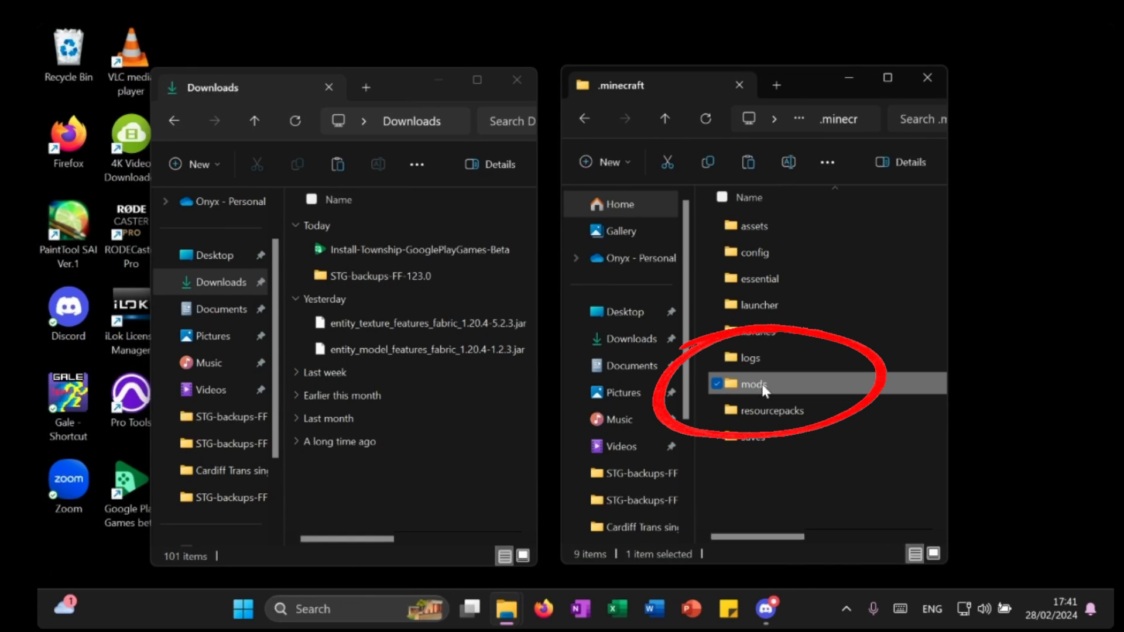
double_click(763, 387)
click(412, 322)
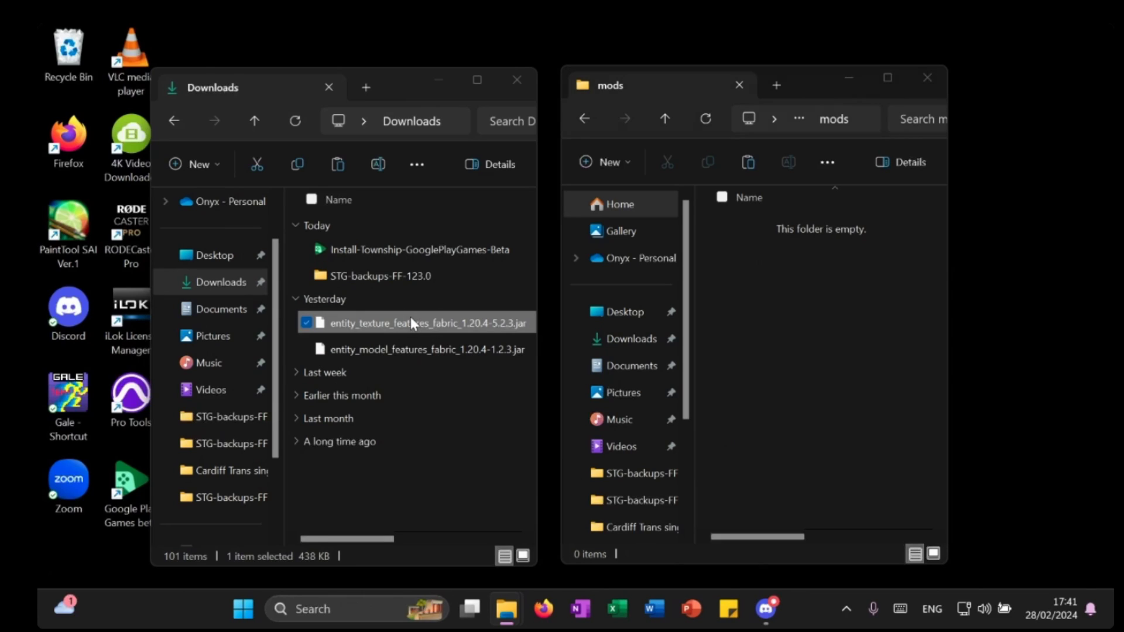
ctrl+click(401, 350)
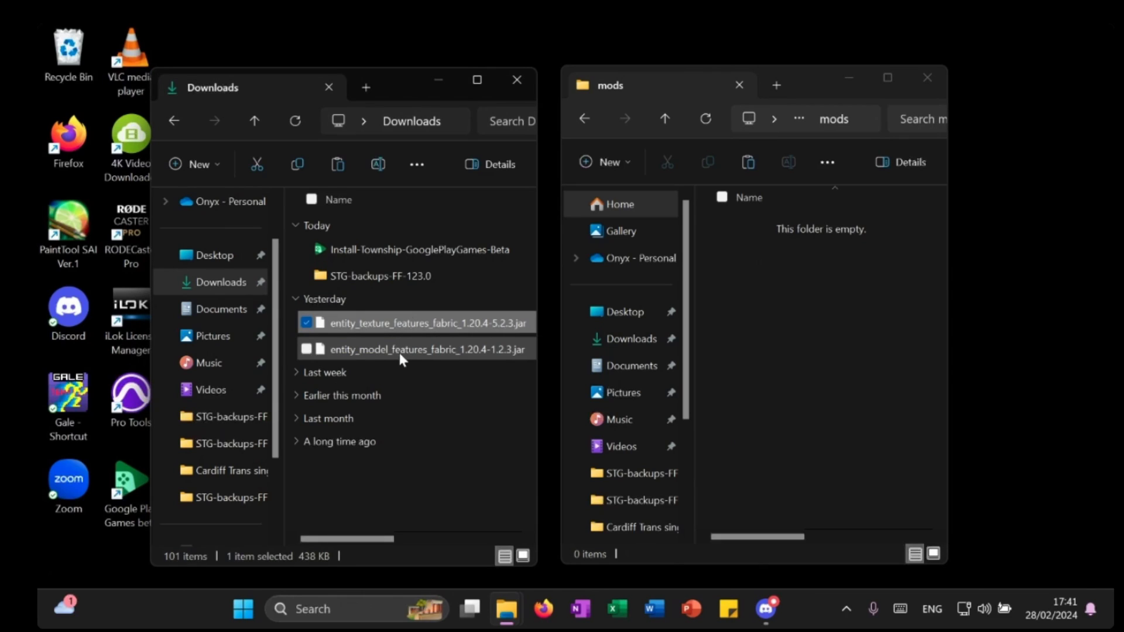
drag(401, 345, 808, 348)
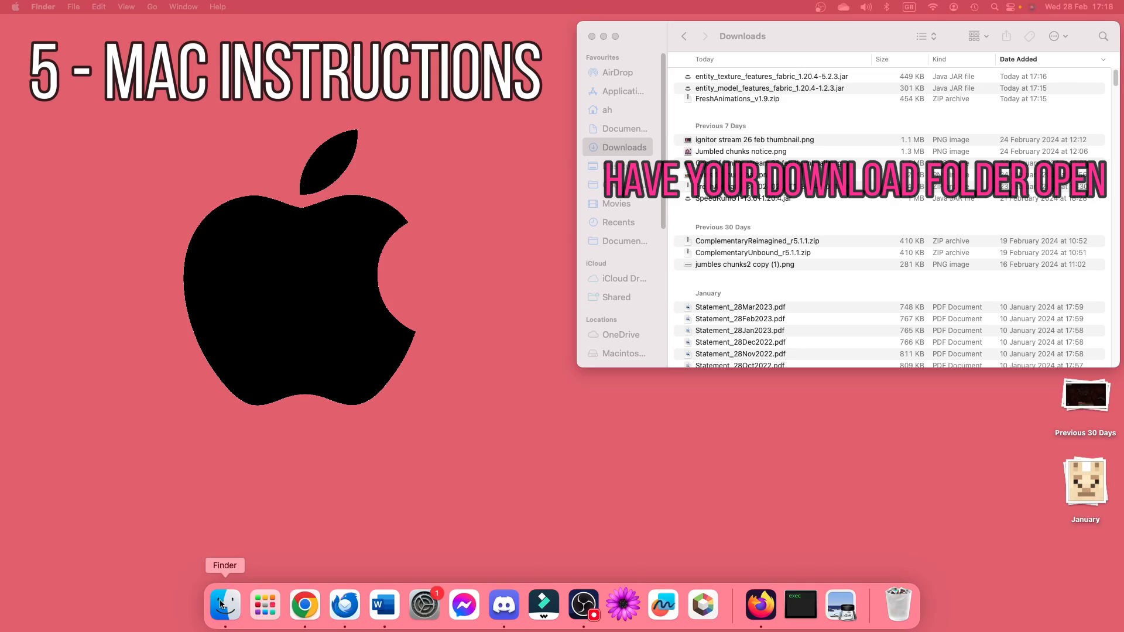
Open a second Finder window and go through Application Support into minecraft's resourcepacks folder
right_click(224, 604)
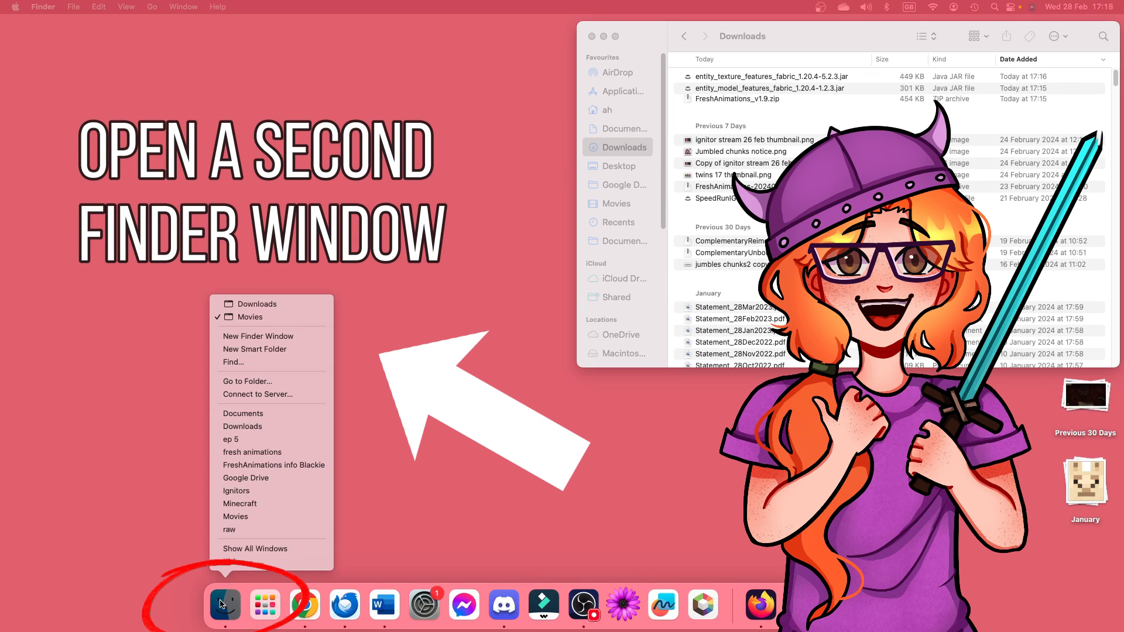
click(264, 337)
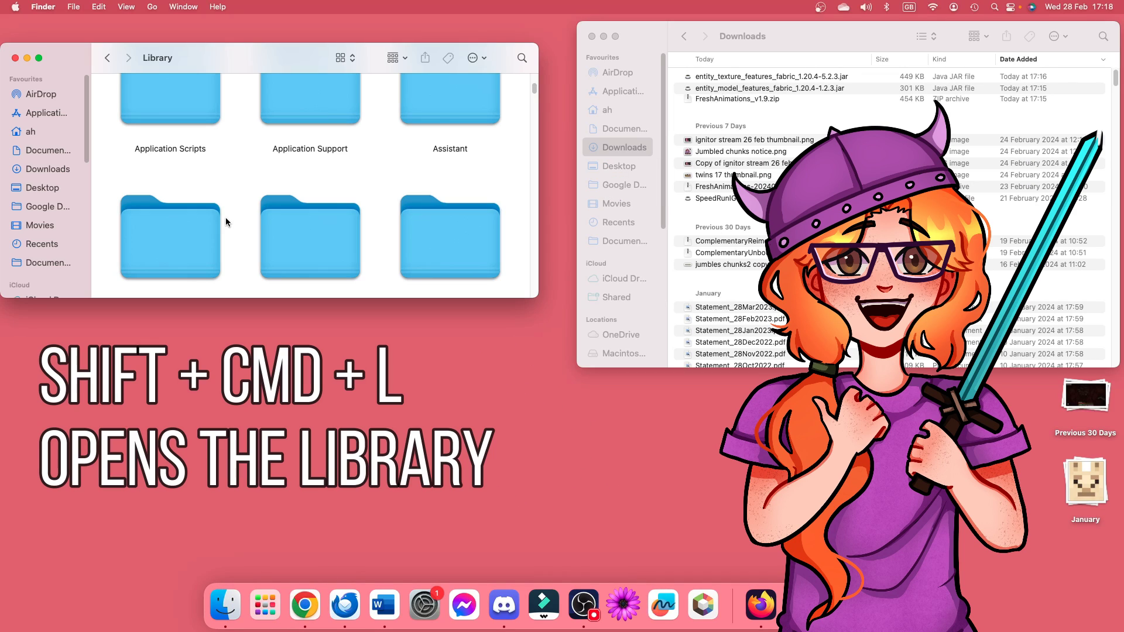
scroll(390, 214, up, 5)
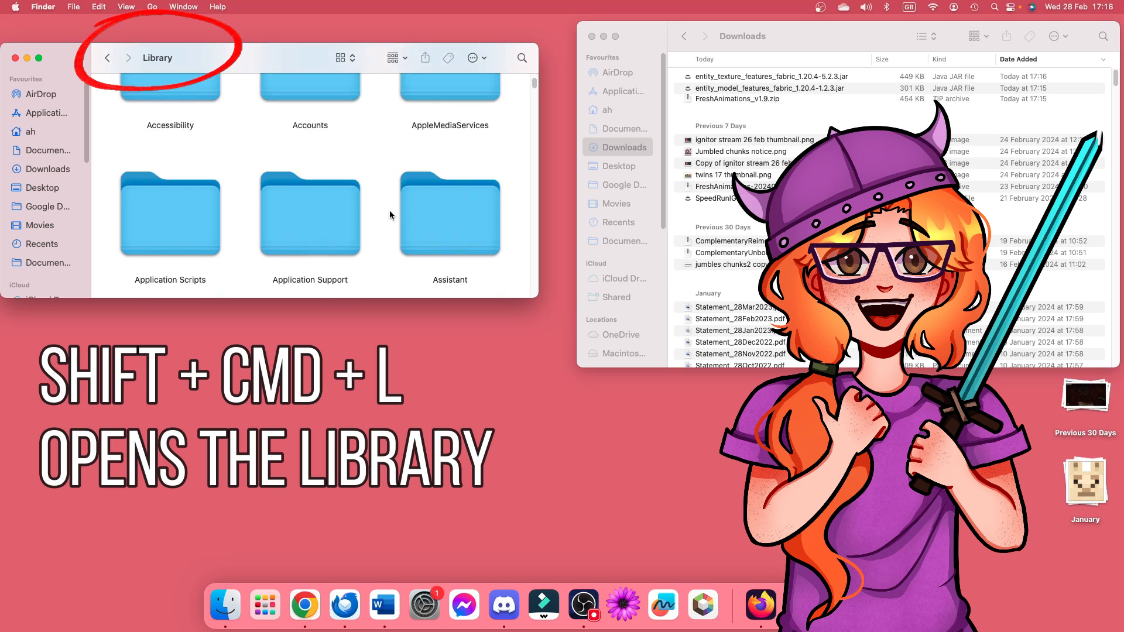
scroll(377, 219, down, 3)
scroll(378, 224, down, 3)
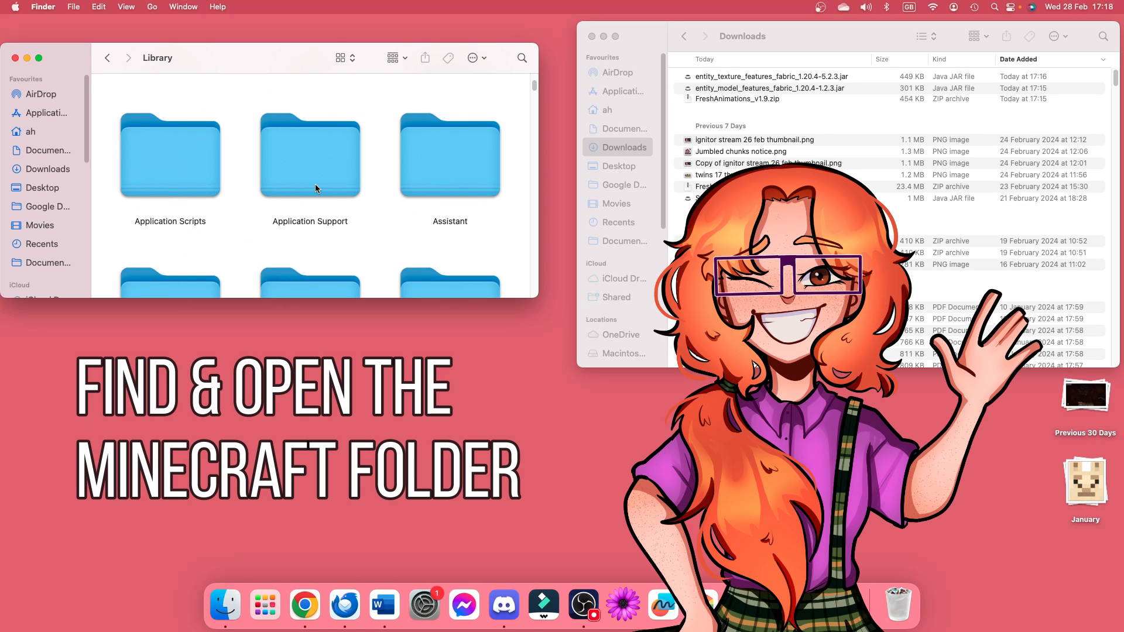
double_click(315, 184)
scroll(308, 213, down, 5)
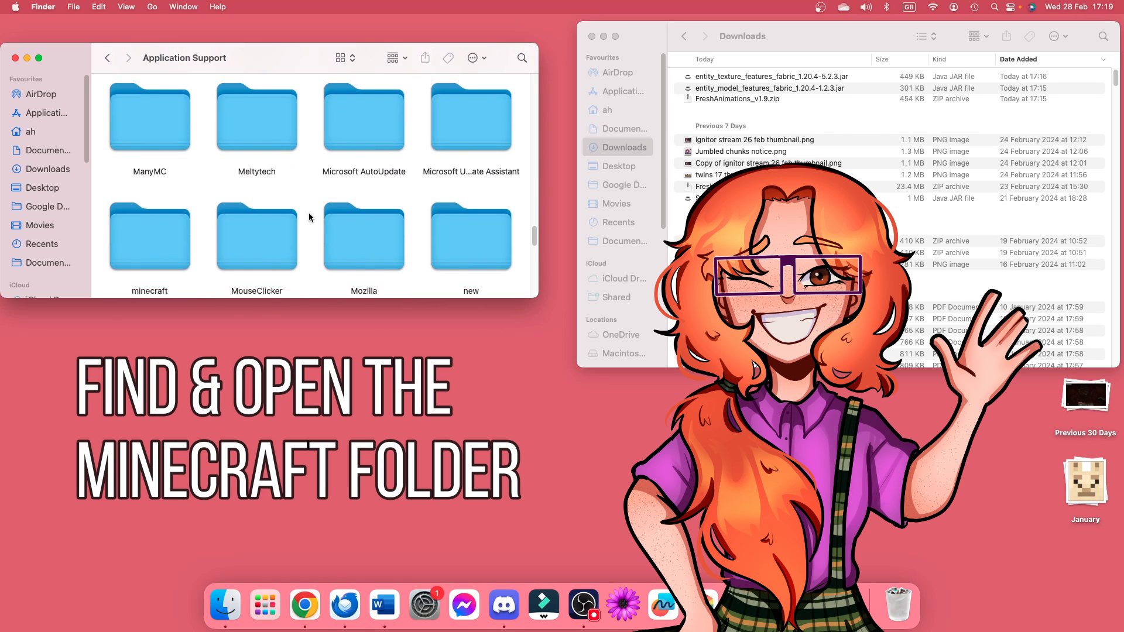
scroll(308, 212, down, 2)
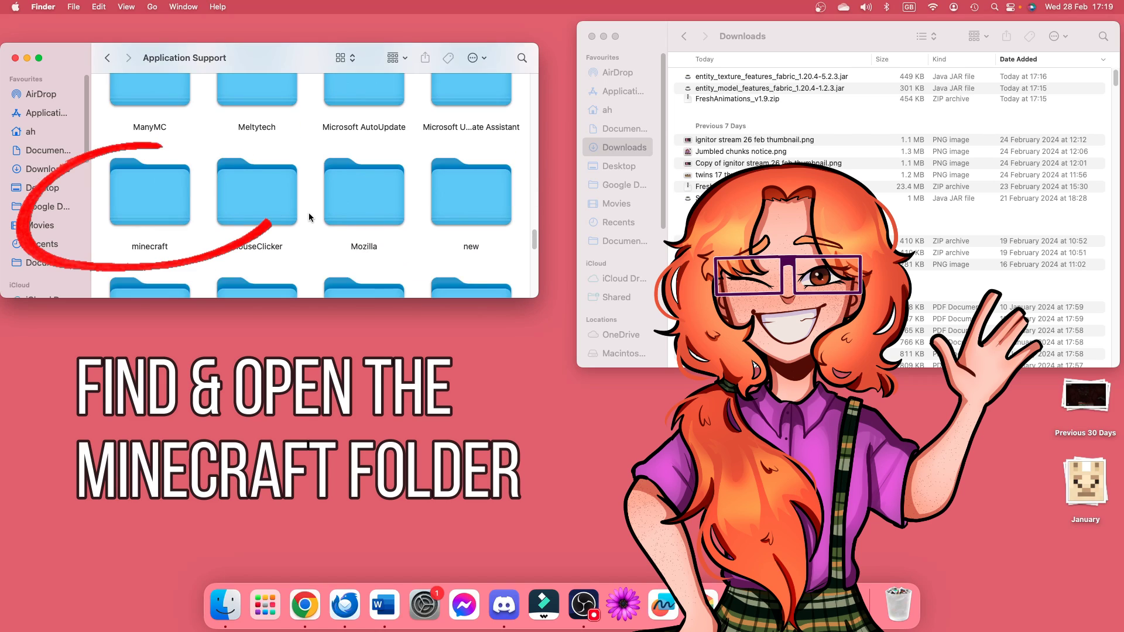
double_click(156, 198)
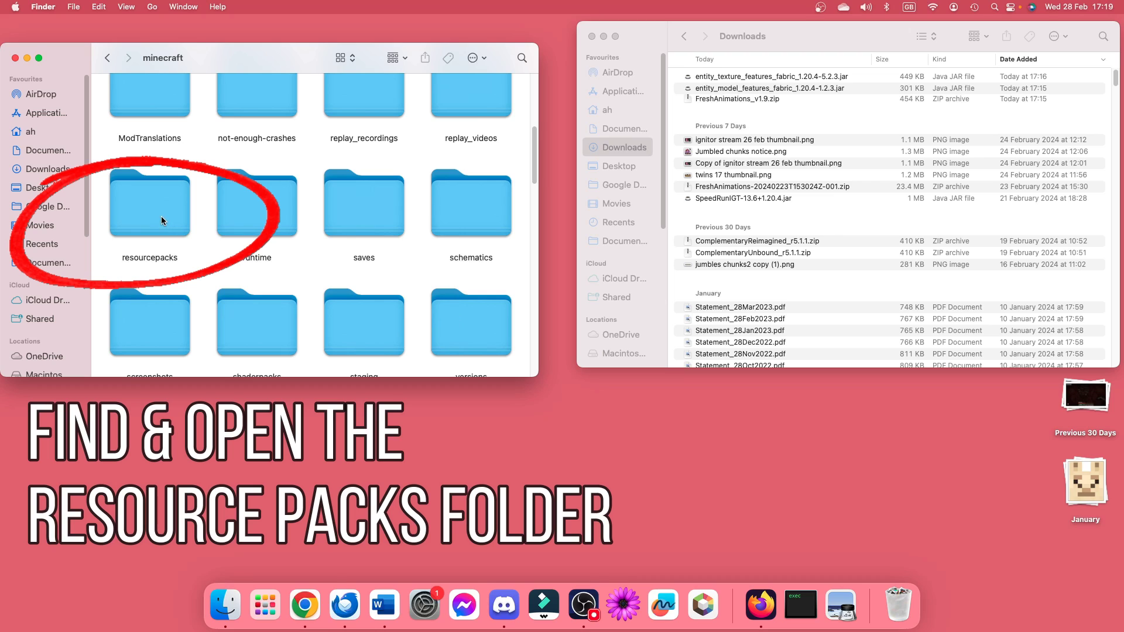
double_click(160, 216)
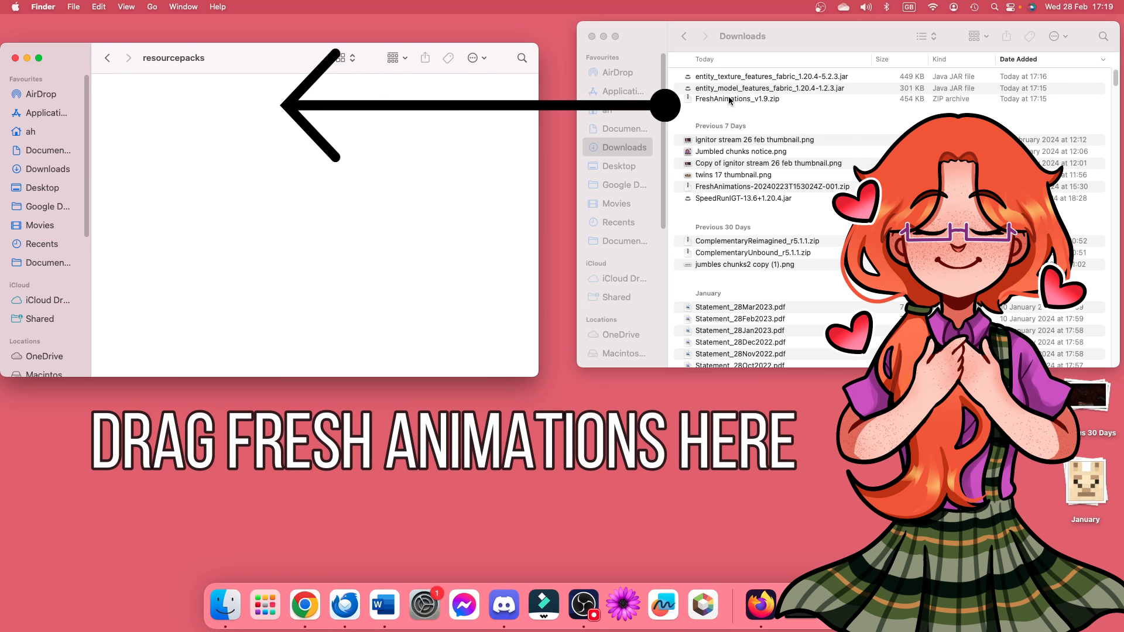
Drag FreshAnimations_v1.9.zip into resourcepacks, then both entity_features jars into mods
drag(729, 97, 194, 138)
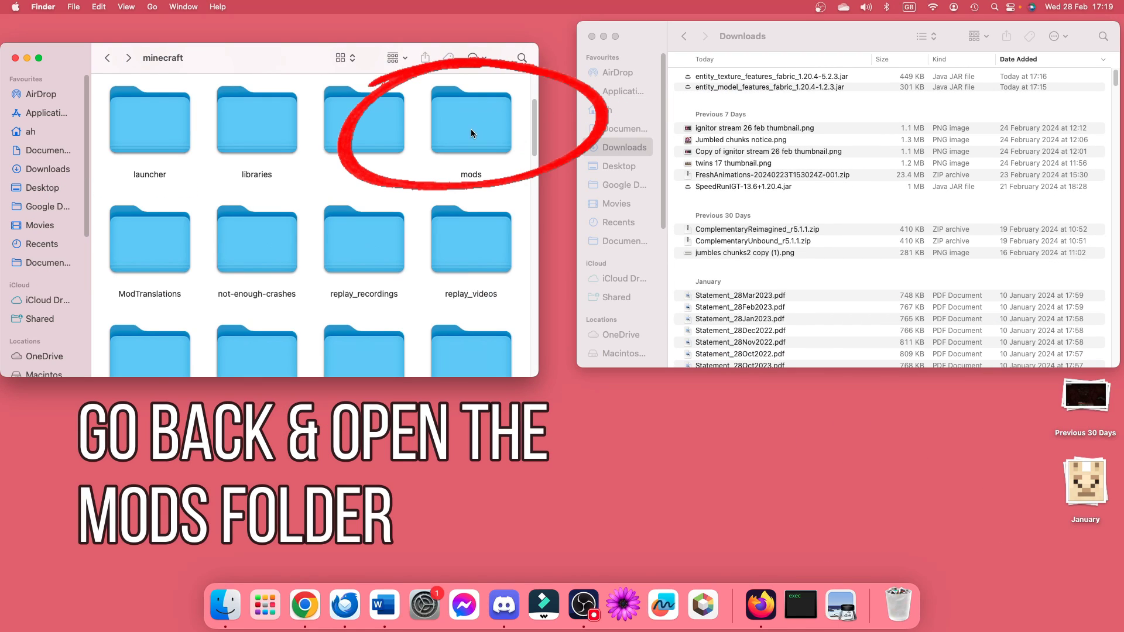
double_click(471, 129)
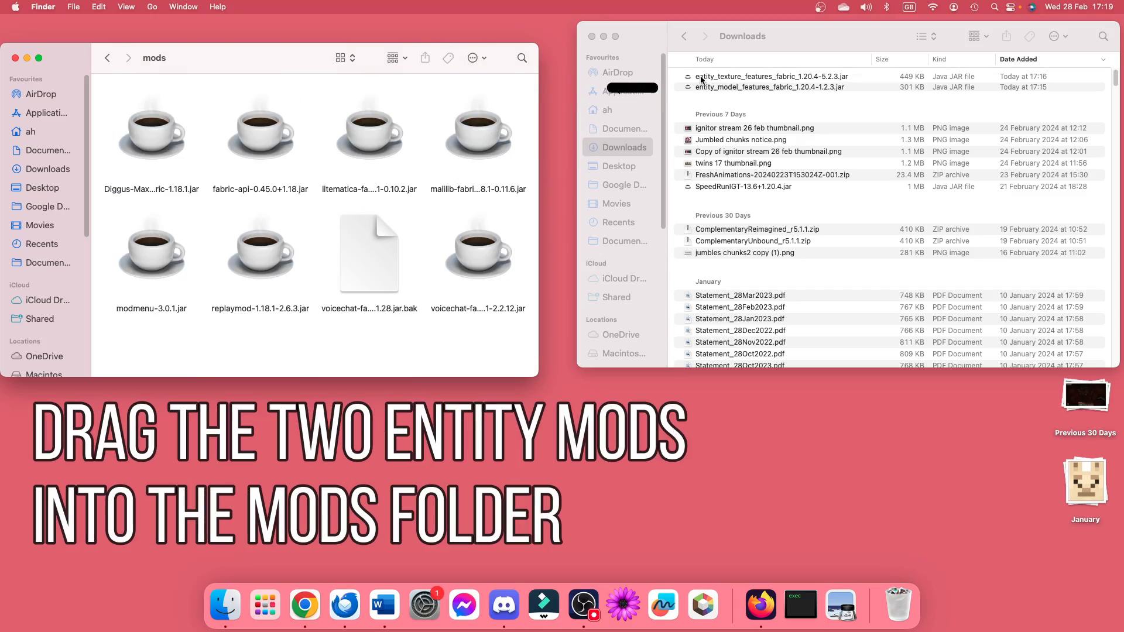
click(709, 77)
drag(728, 81, 235, 333)
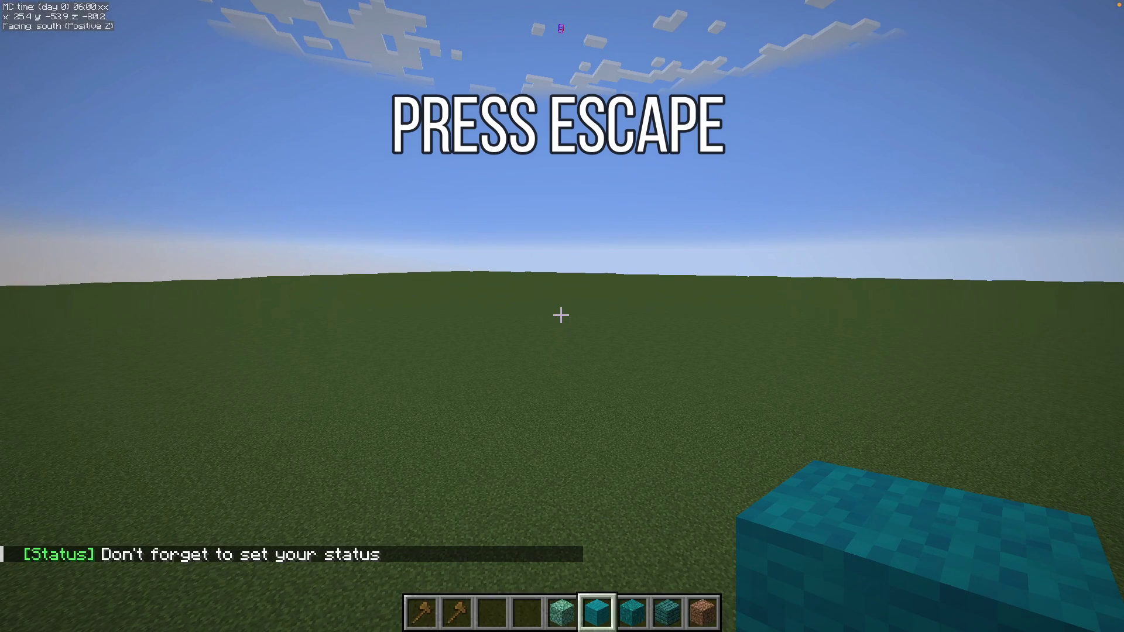
Move FreshAnimations into the selected resource packs, accept the older-version warning, and apply
key(Escape)
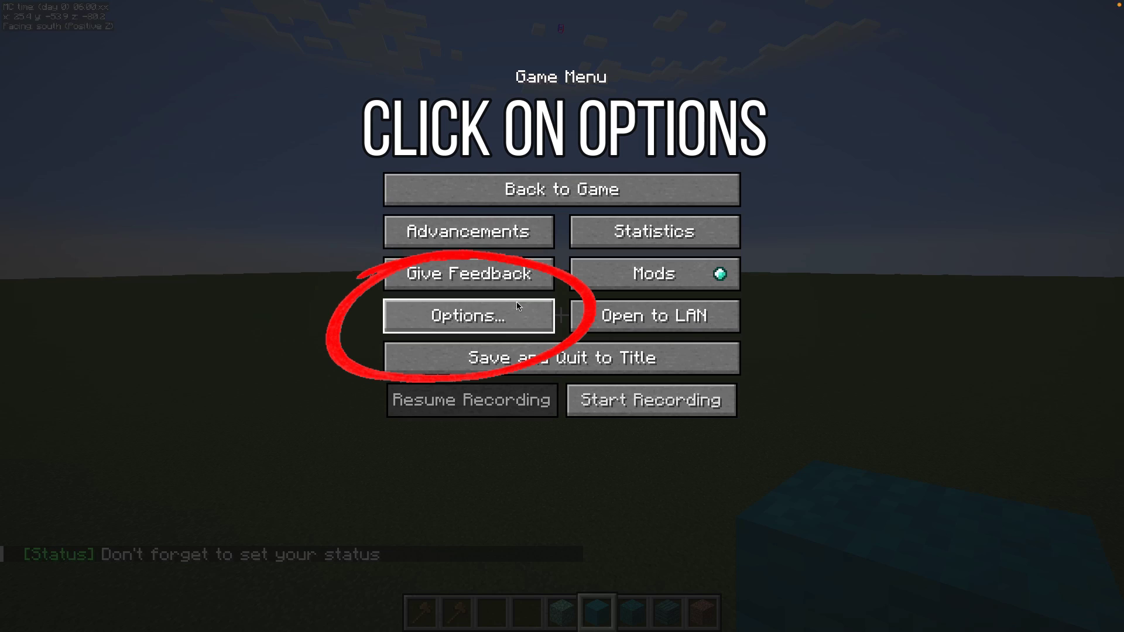
click(518, 324)
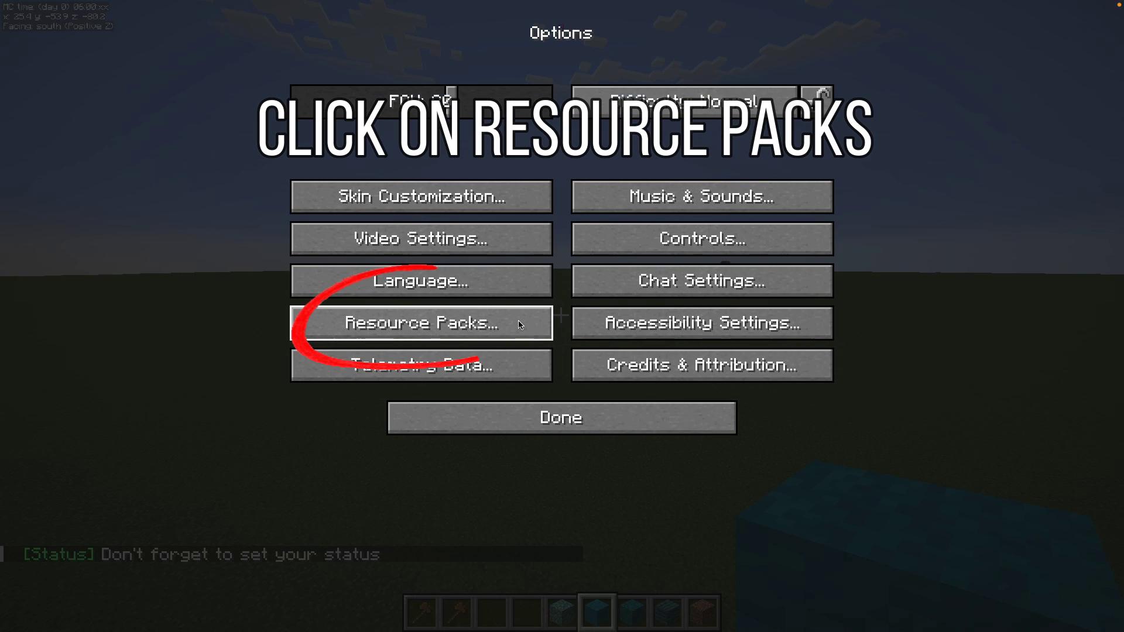
click(513, 325)
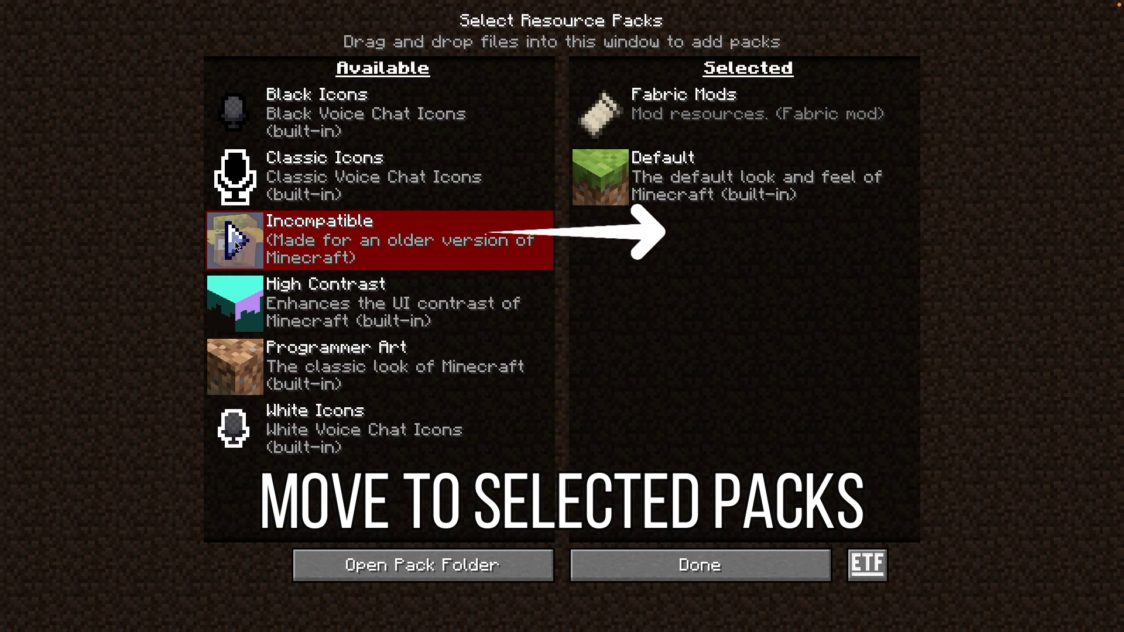
click(236, 243)
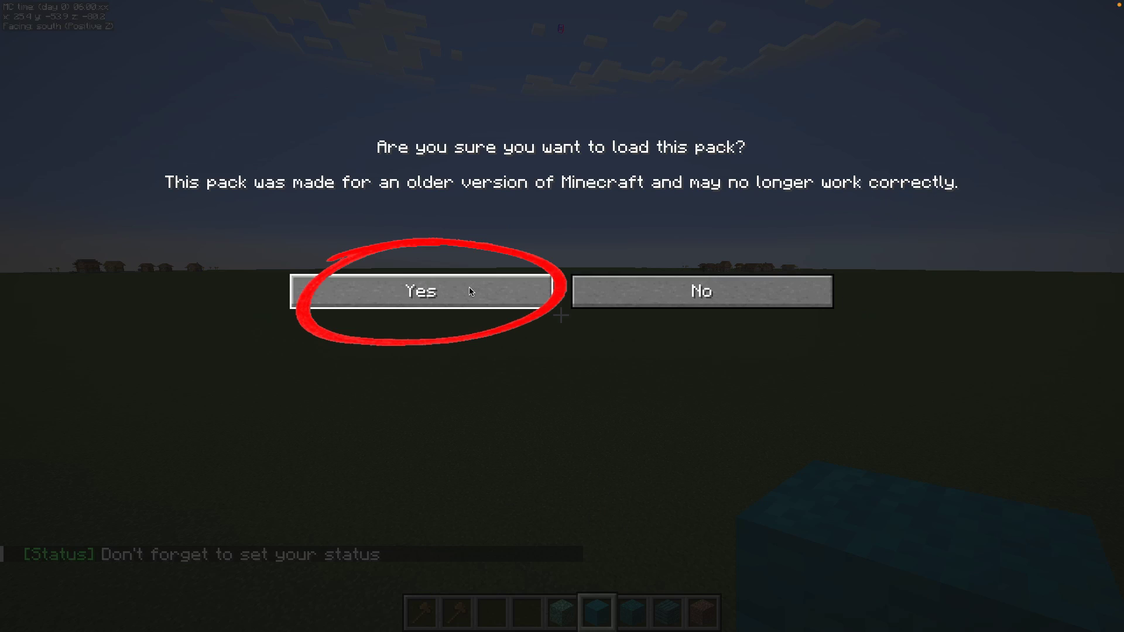
click(471, 292)
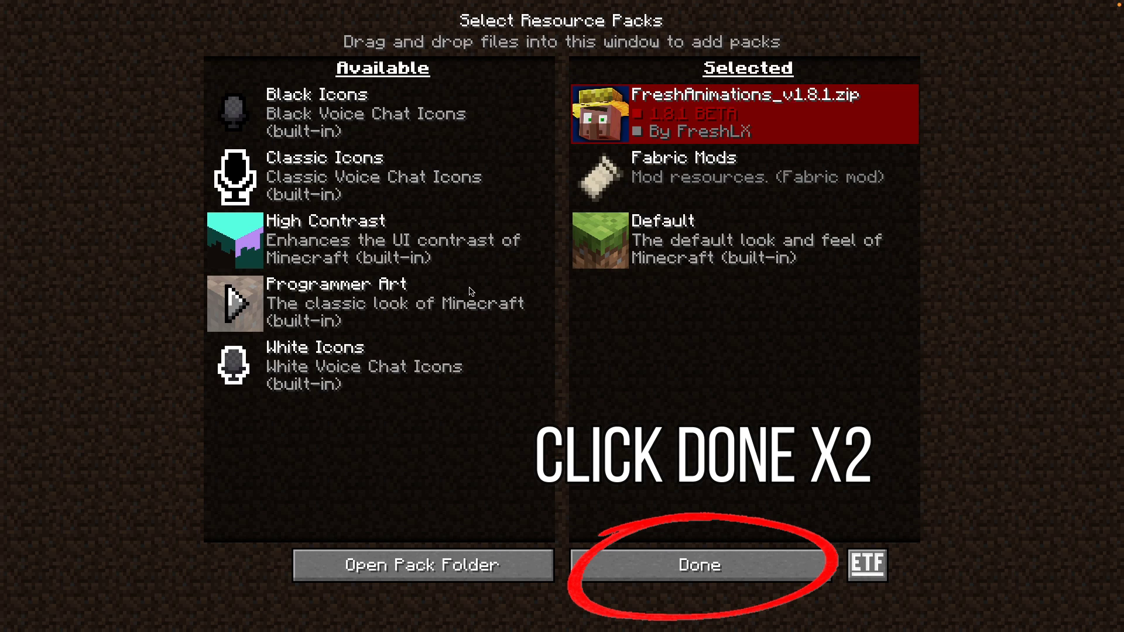
click(637, 574)
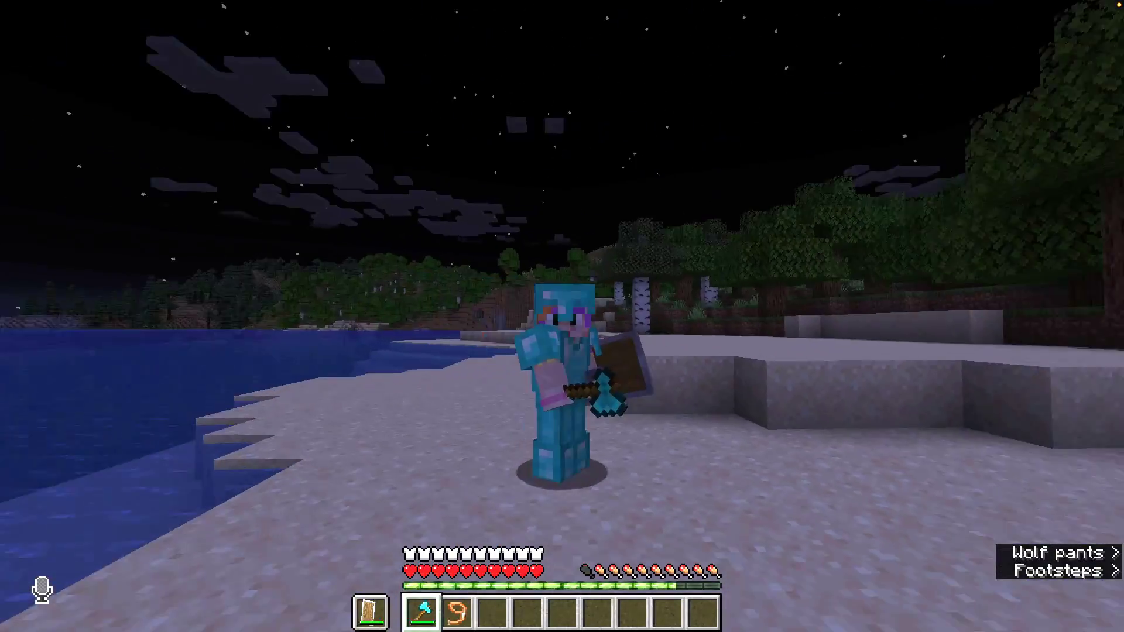
right_click(562, 316)
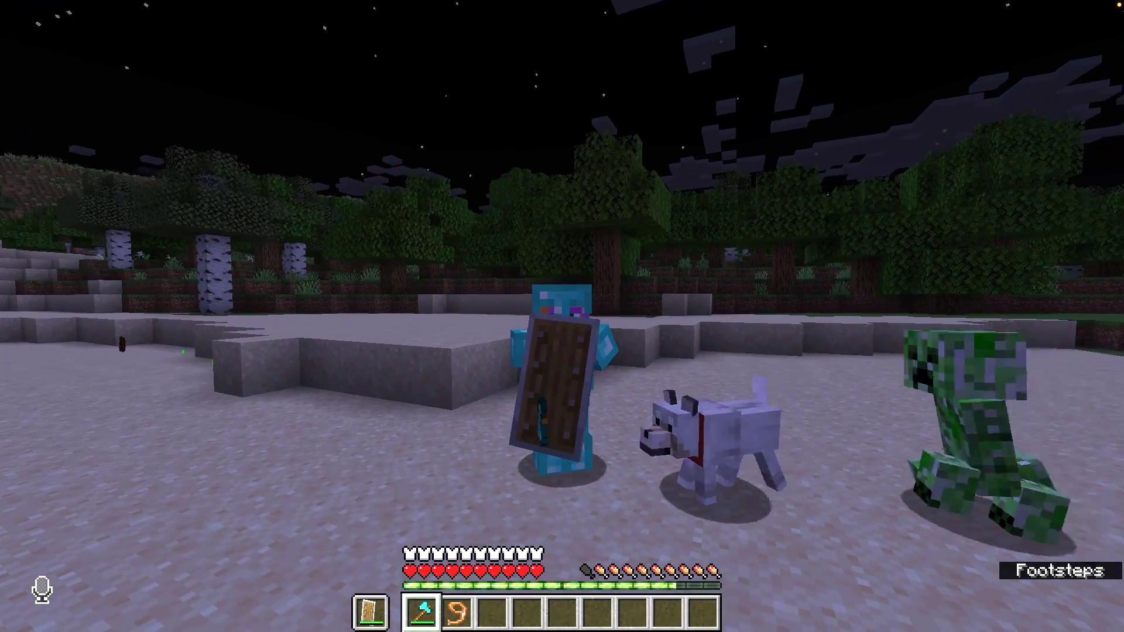